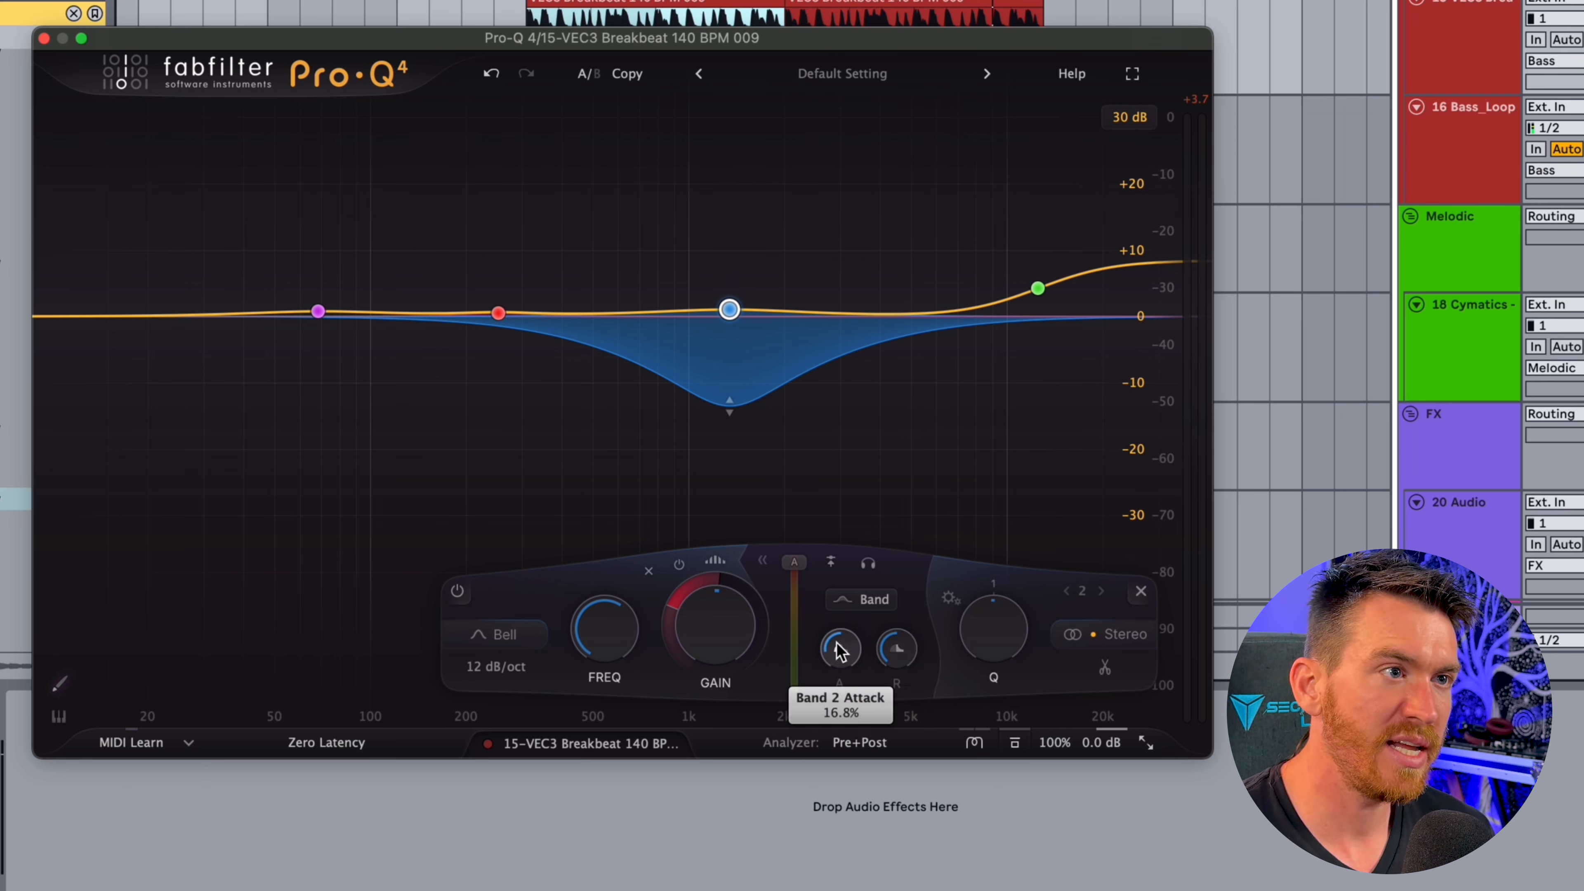
# Audition the breakbeat and adjust the attack and release of the dynamic bell band near 1.34 kHz
pyautogui.press('space')
pyautogui.moveTo(728, 310)
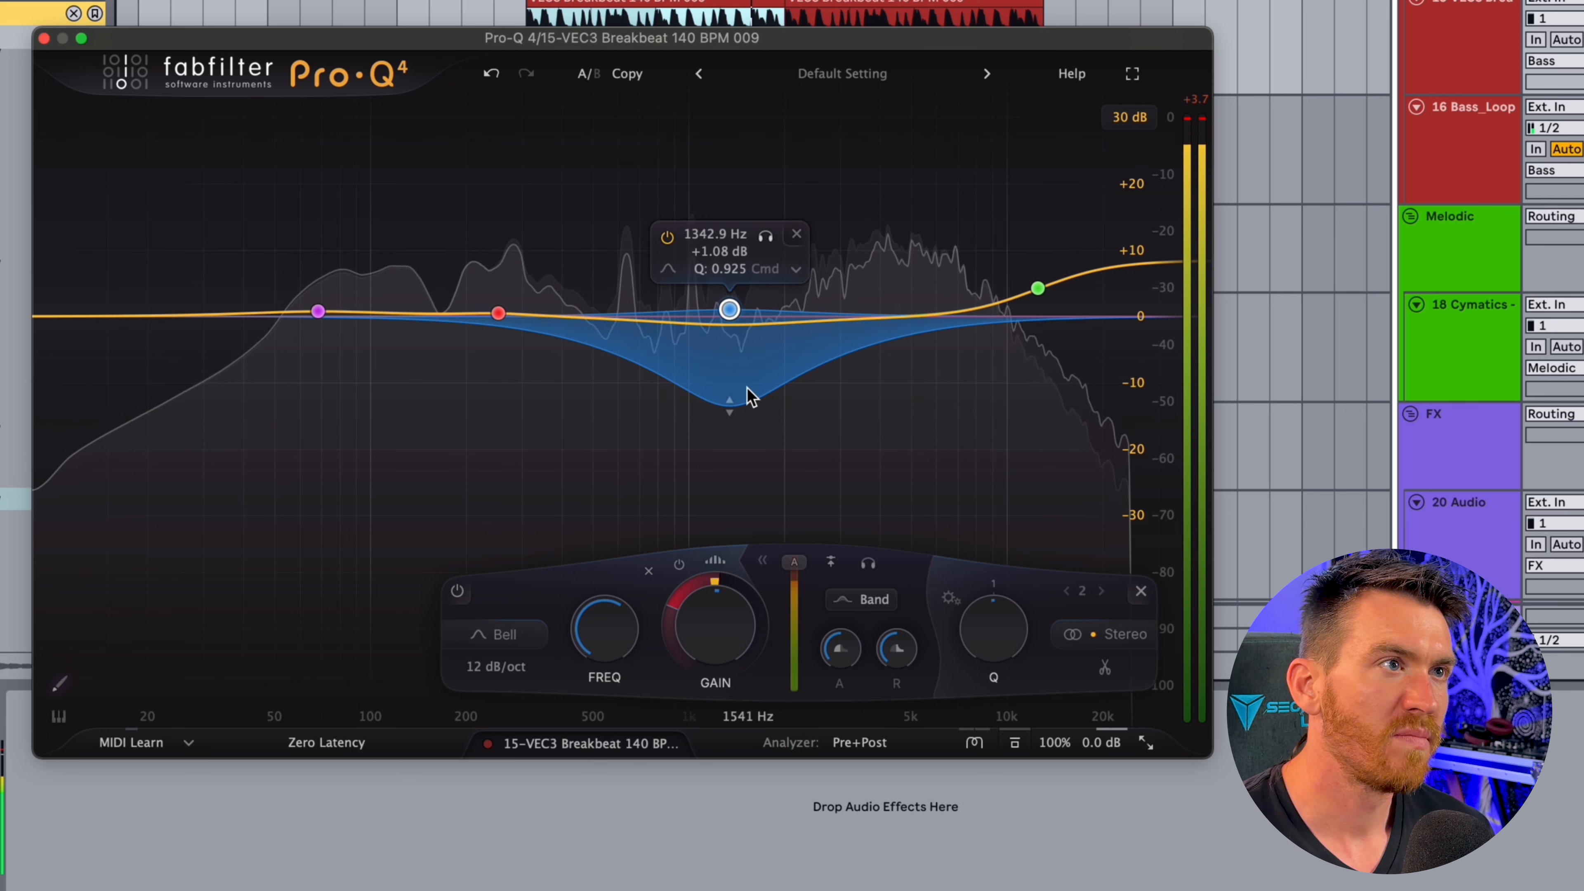
pyautogui.press('space')
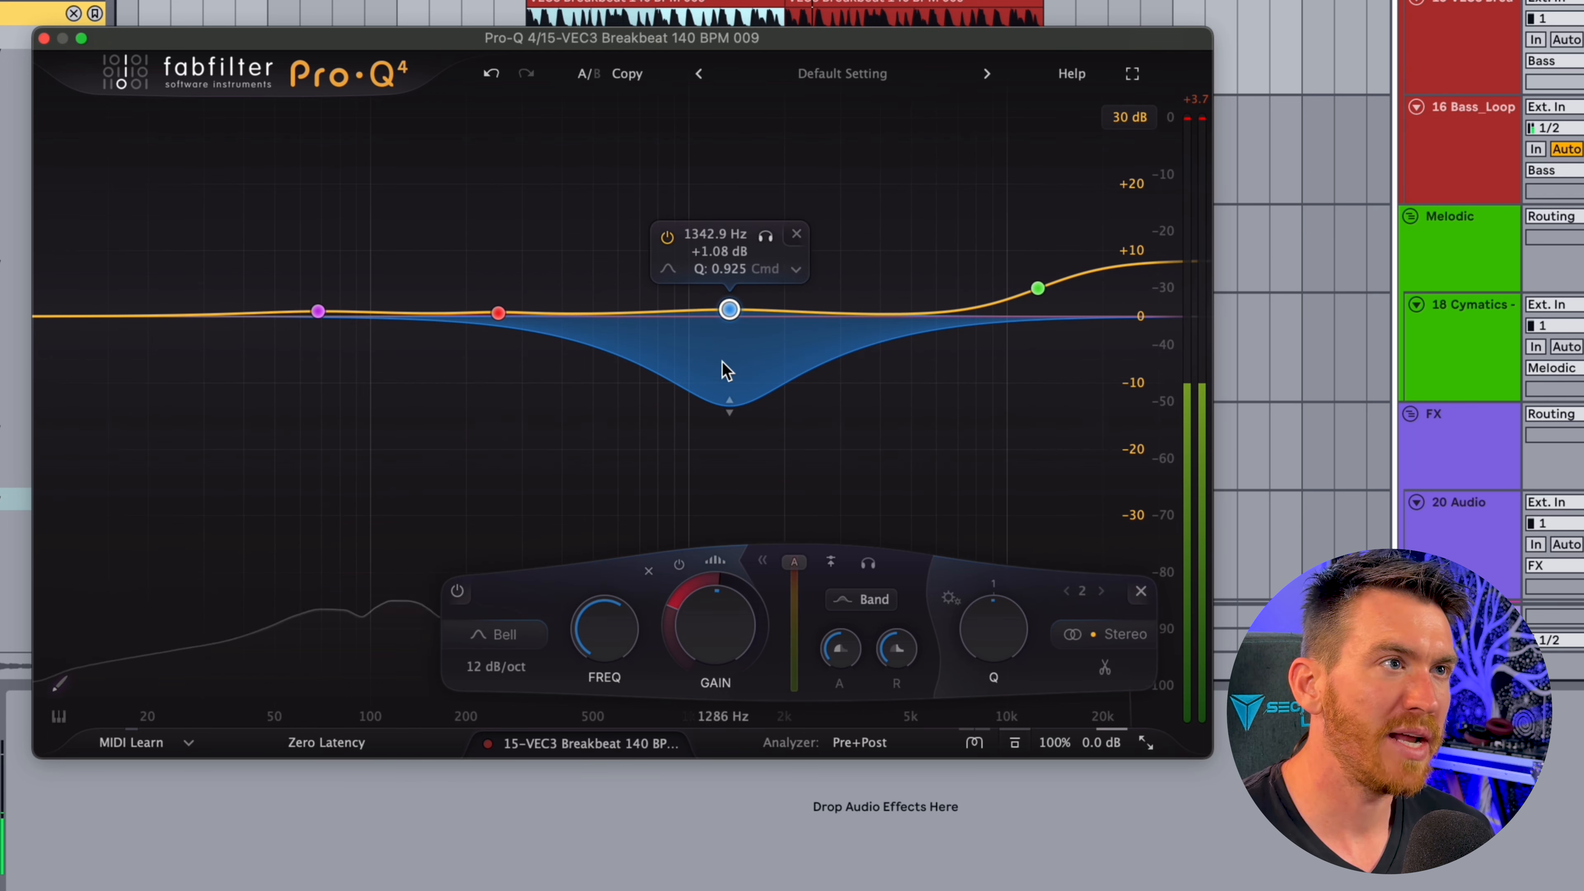
pyautogui.press('space')
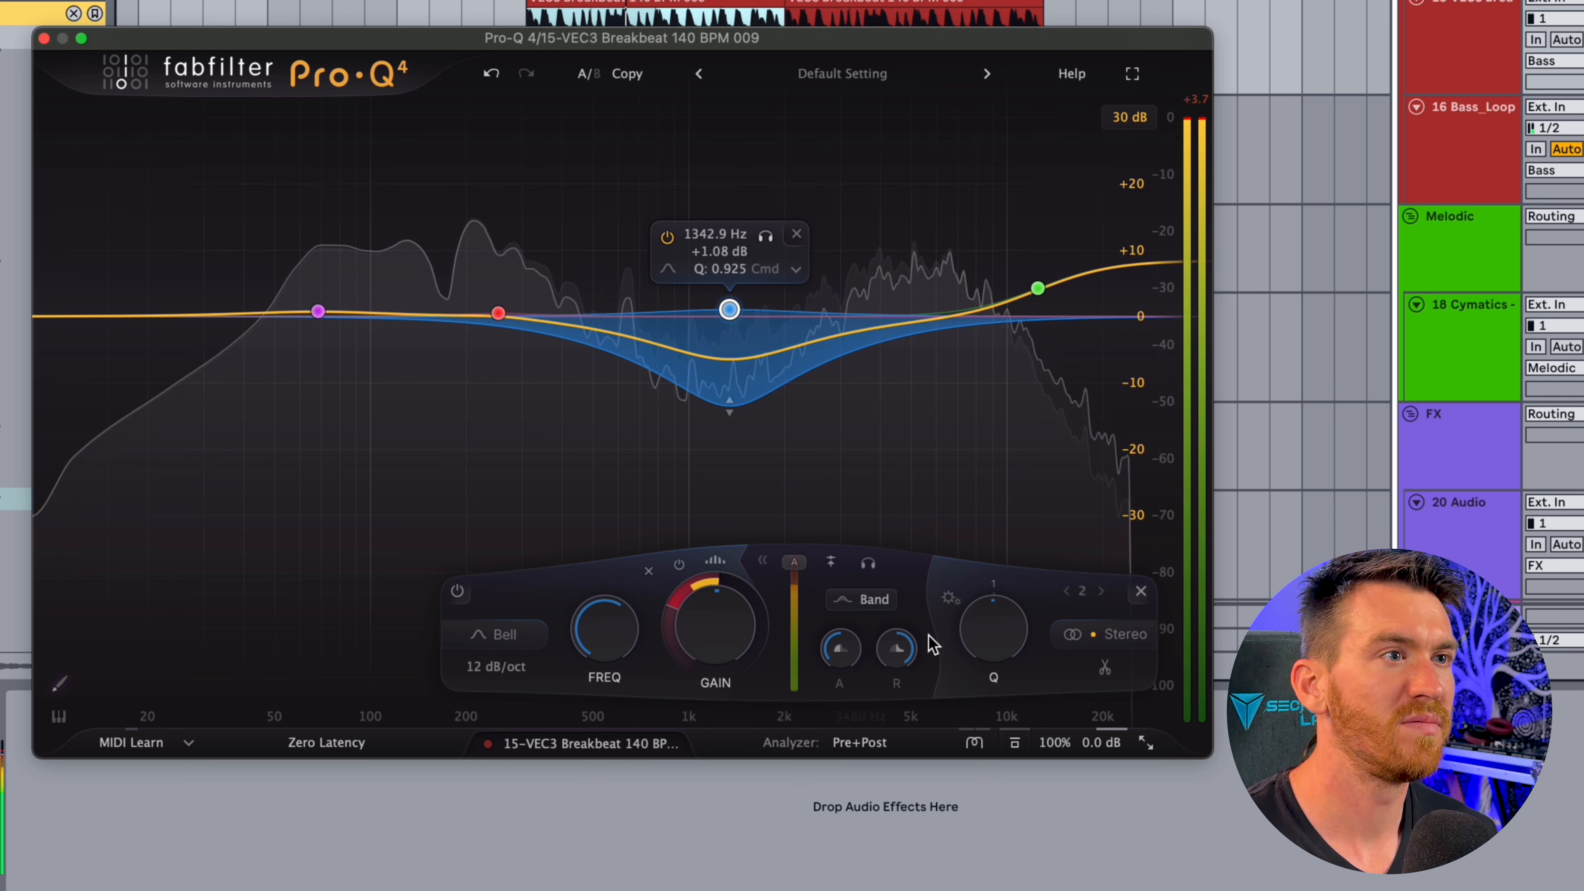
pyautogui.moveTo(830, 485); pyautogui.dragTo(839, 405)
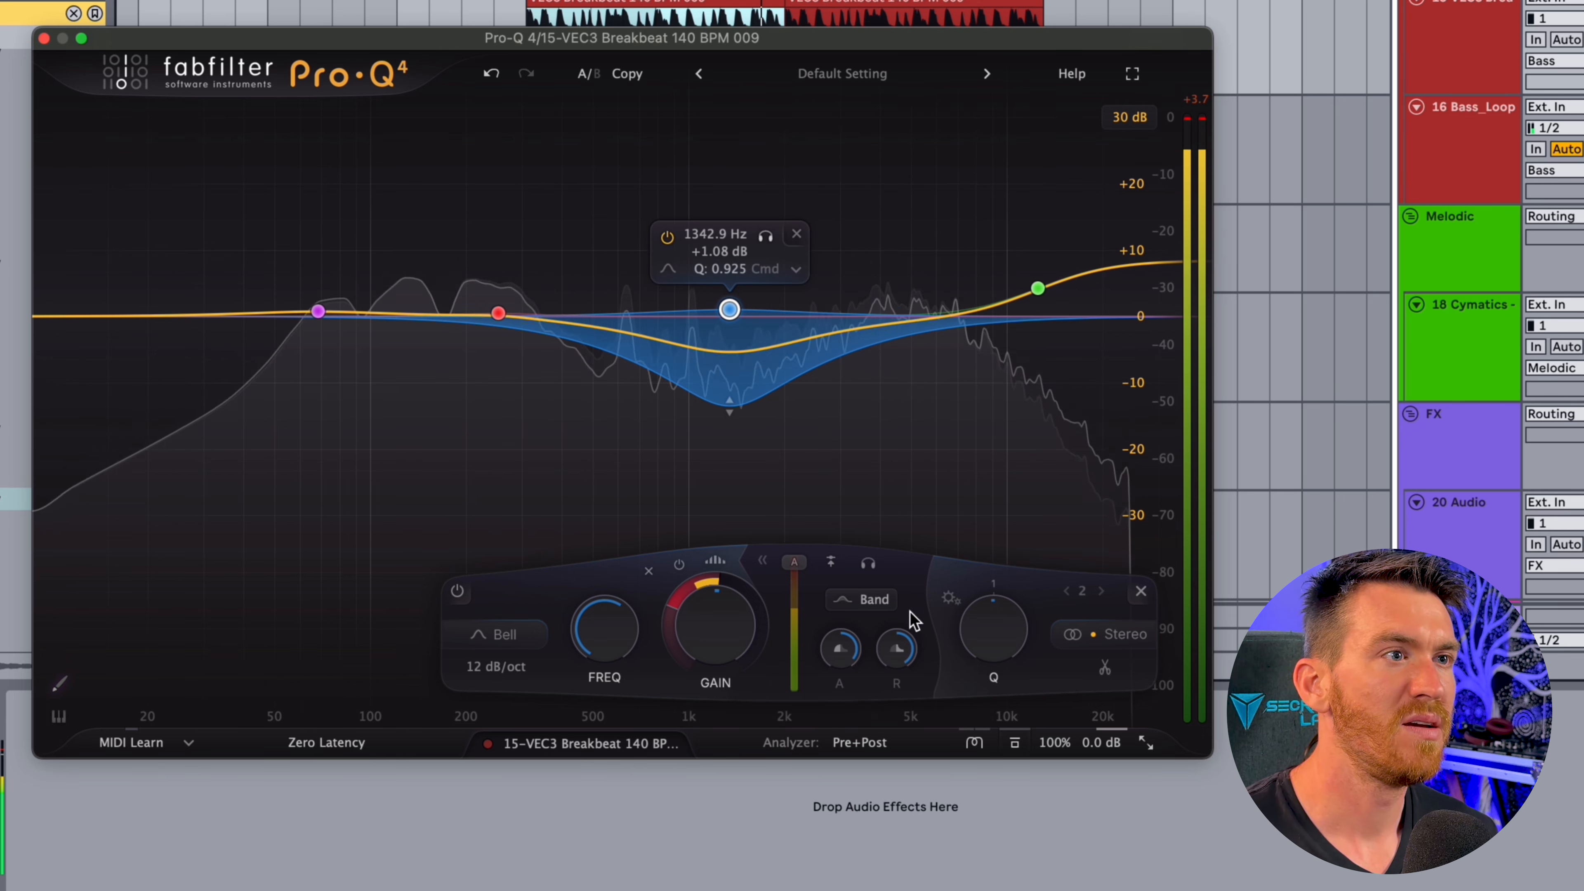
pyautogui.moveTo(836, 646); pyautogui.dragTo(829, 690)
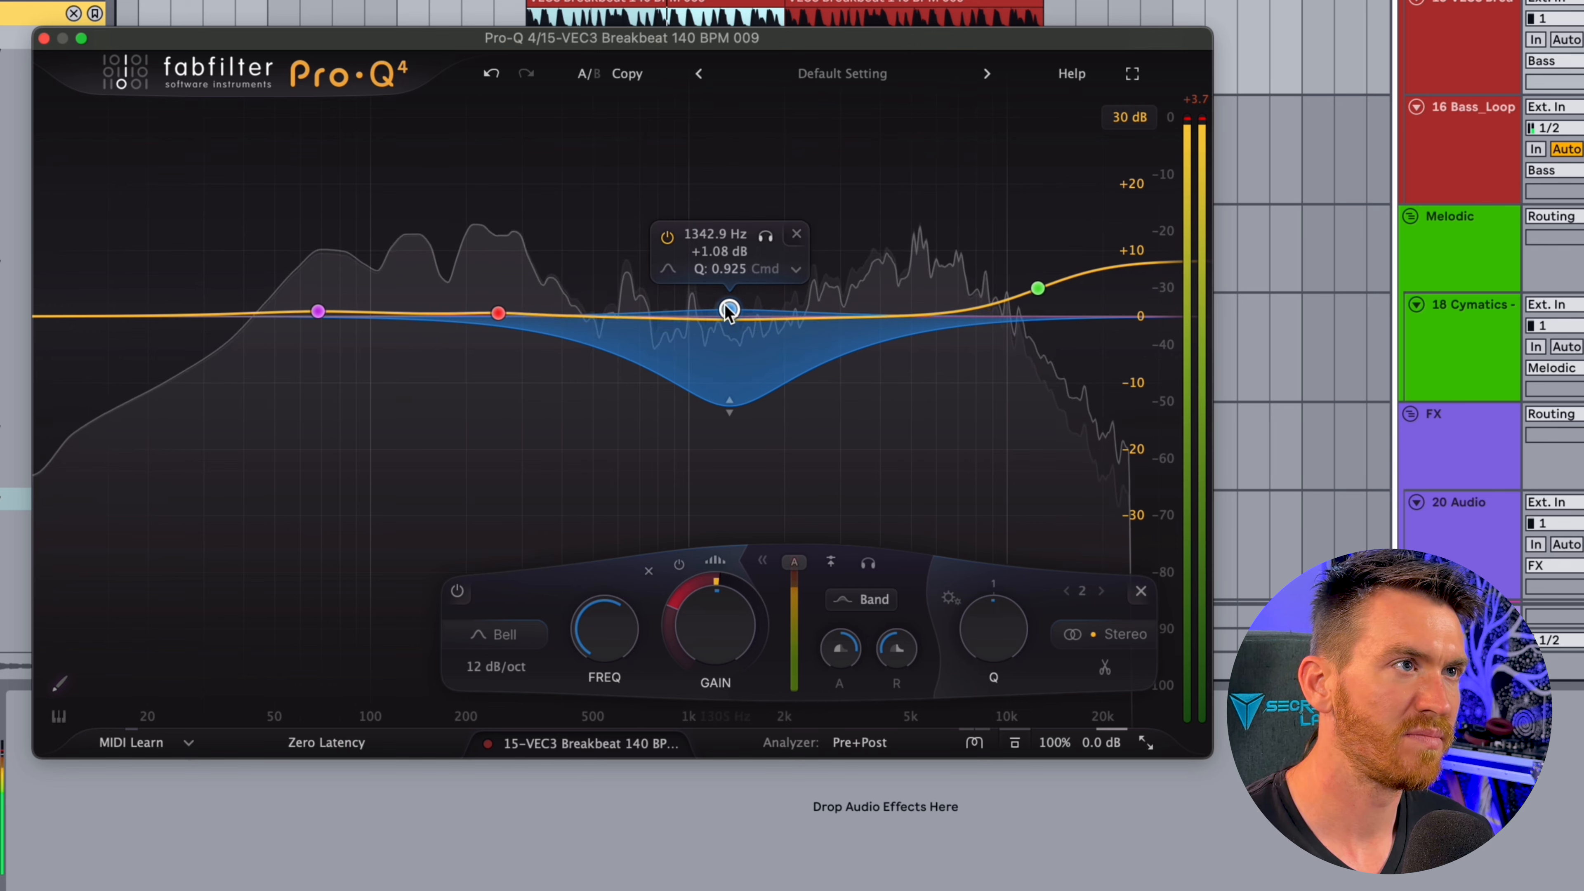
# Move the dynamic bell band to about 1354 Hz at +2.41 dB and compare the breakbeat with the band bypassed and active
pyautogui.moveTo(729, 309)
pyautogui.mouseDown()
pyautogui.moveTo(742, 233)
pyautogui.moveTo(730, 301)
pyautogui.mouseUp()
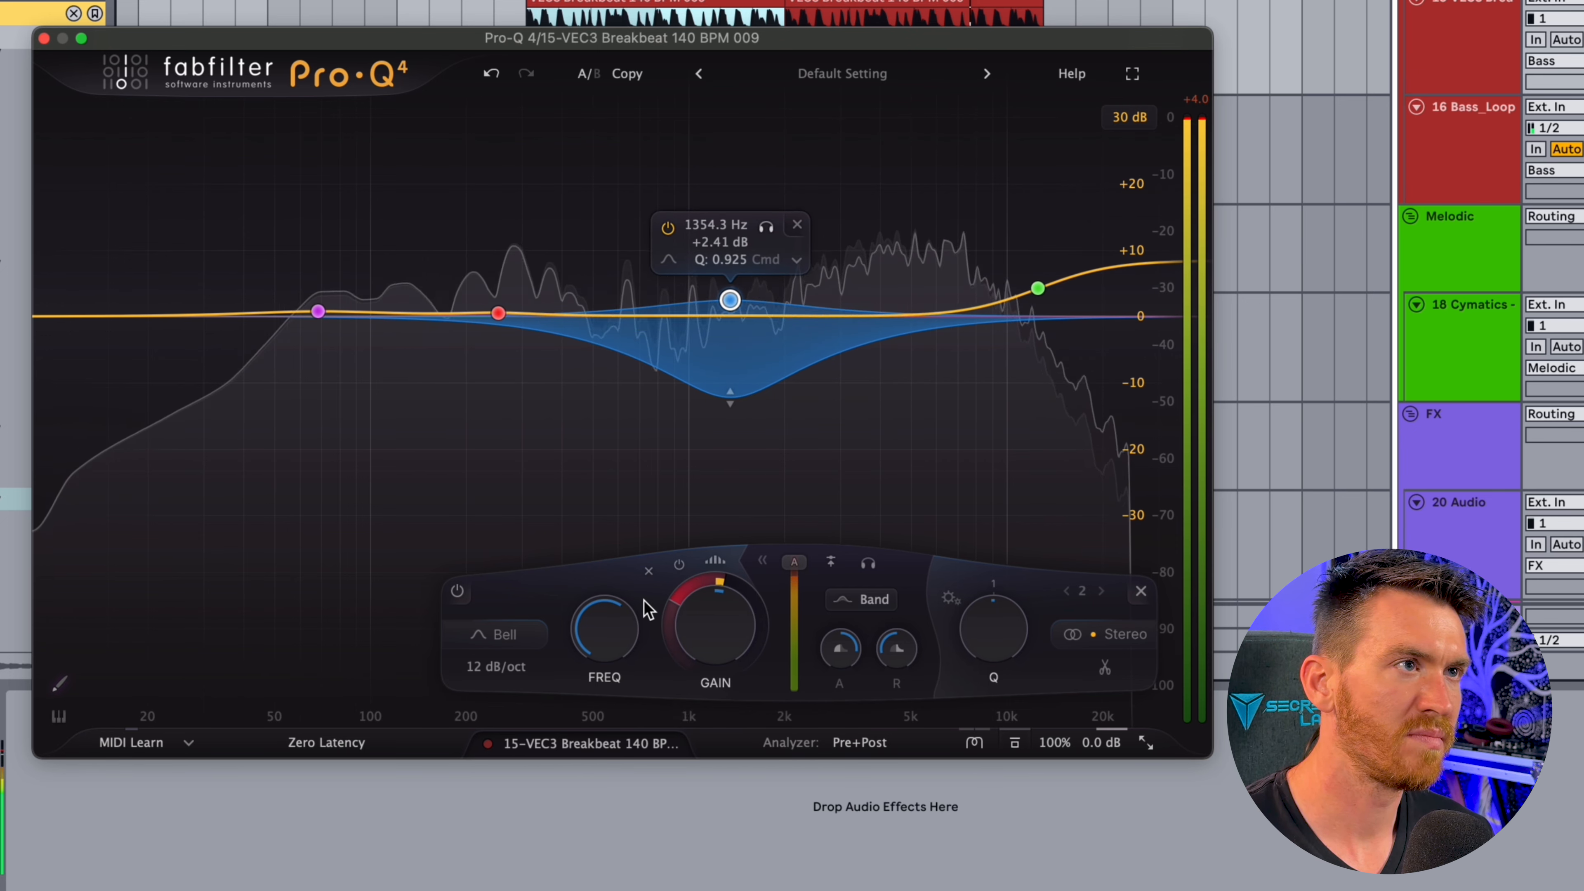
pyautogui.click(666, 228)
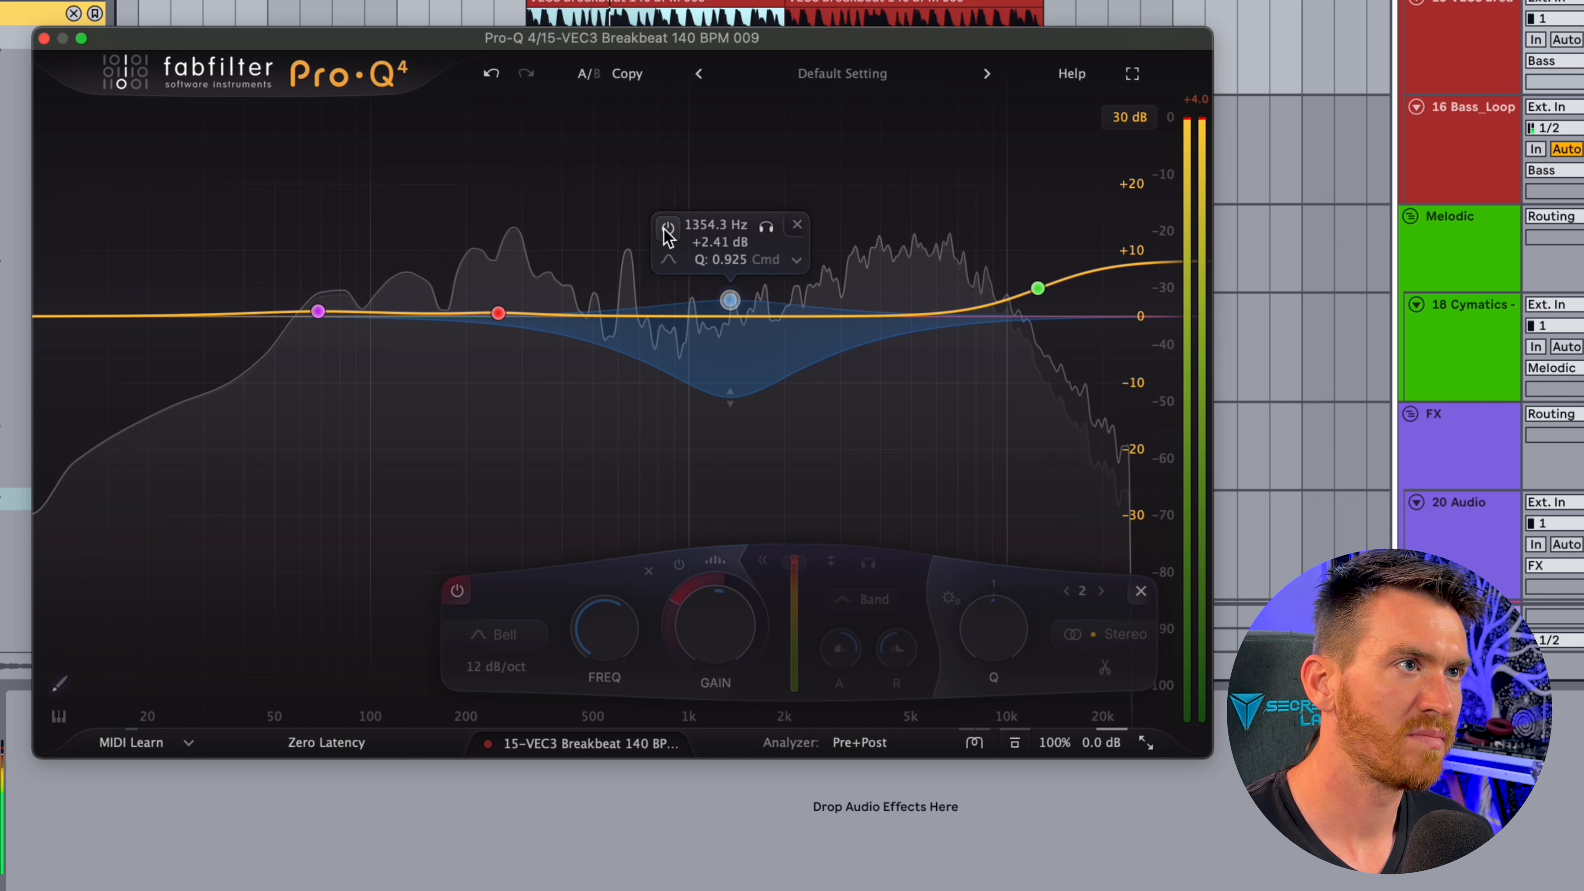
pyautogui.click(667, 228)
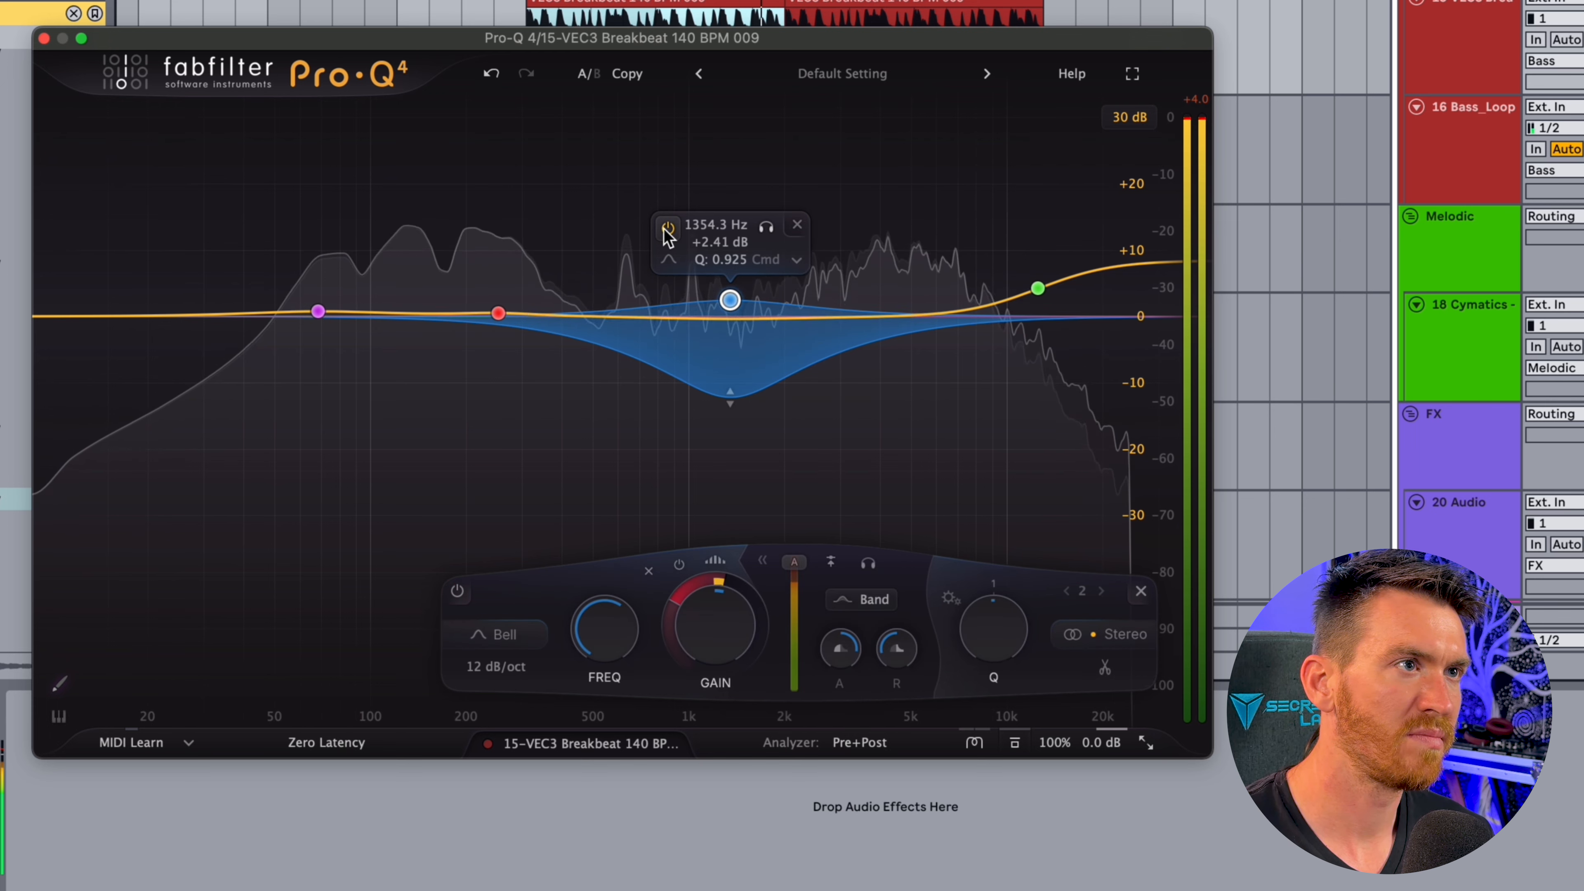
pyautogui.press('space')
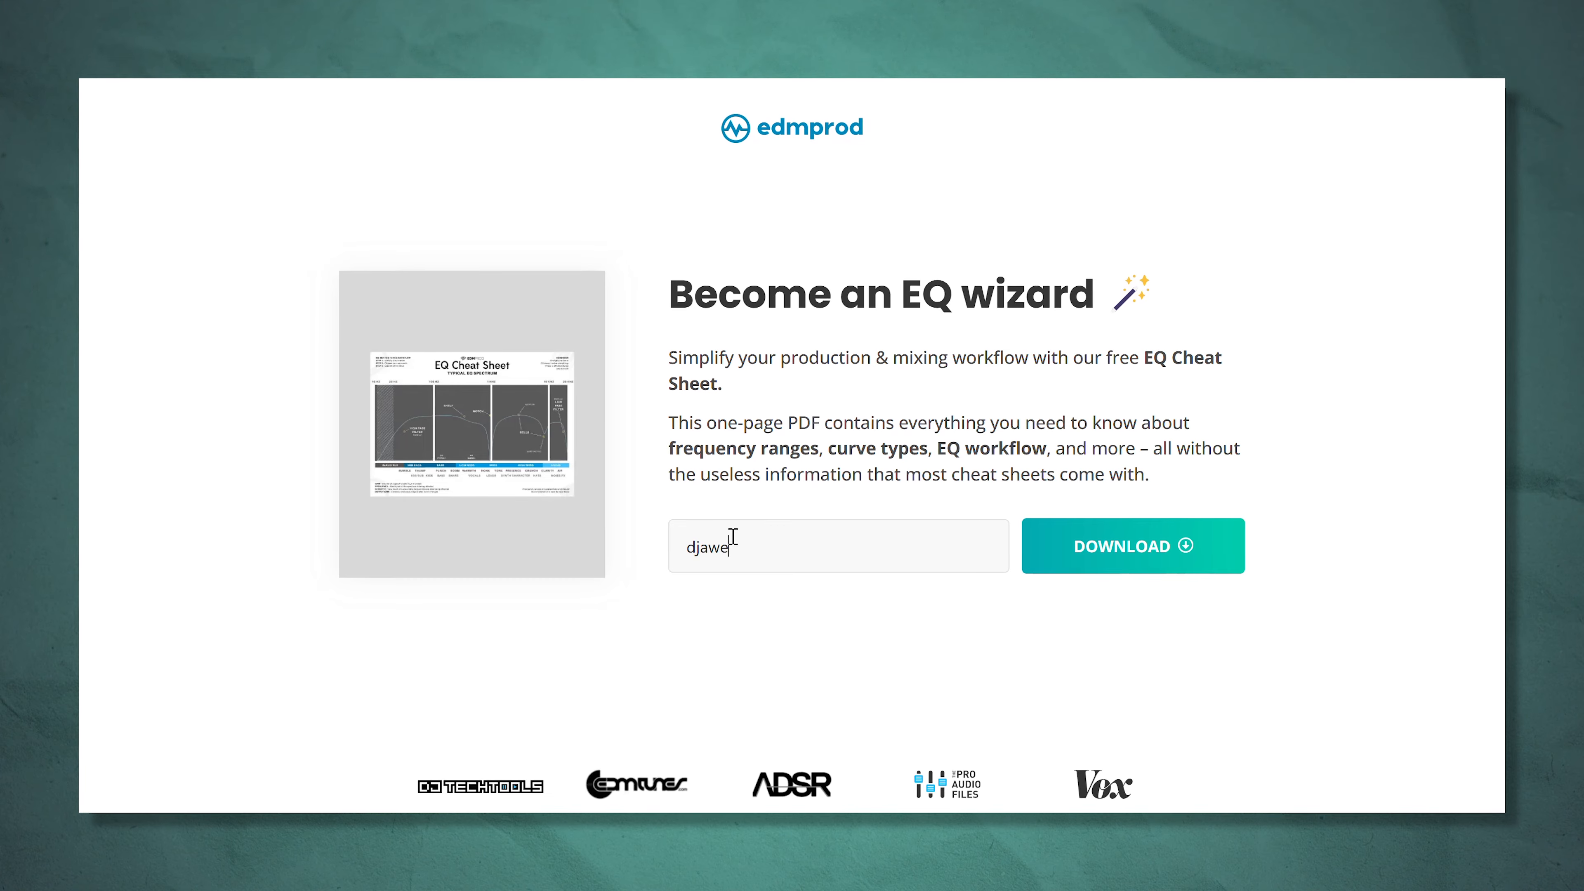
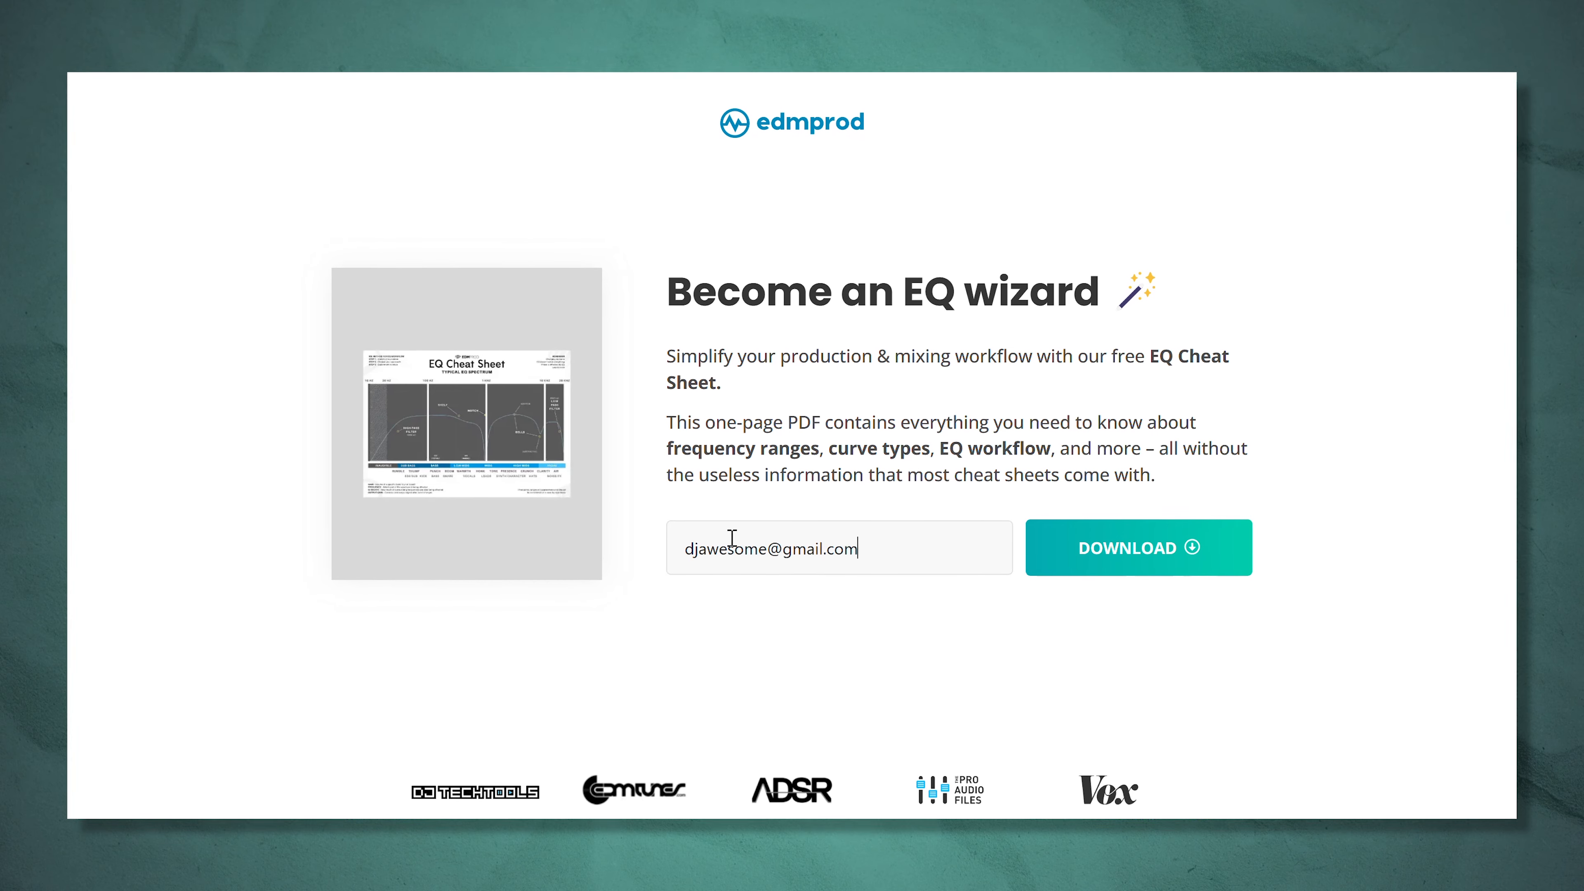
# On the EDMProd page, enter the e-mail address and request the free EQ Cheat Sheet download
pyautogui.click(1036, 555)
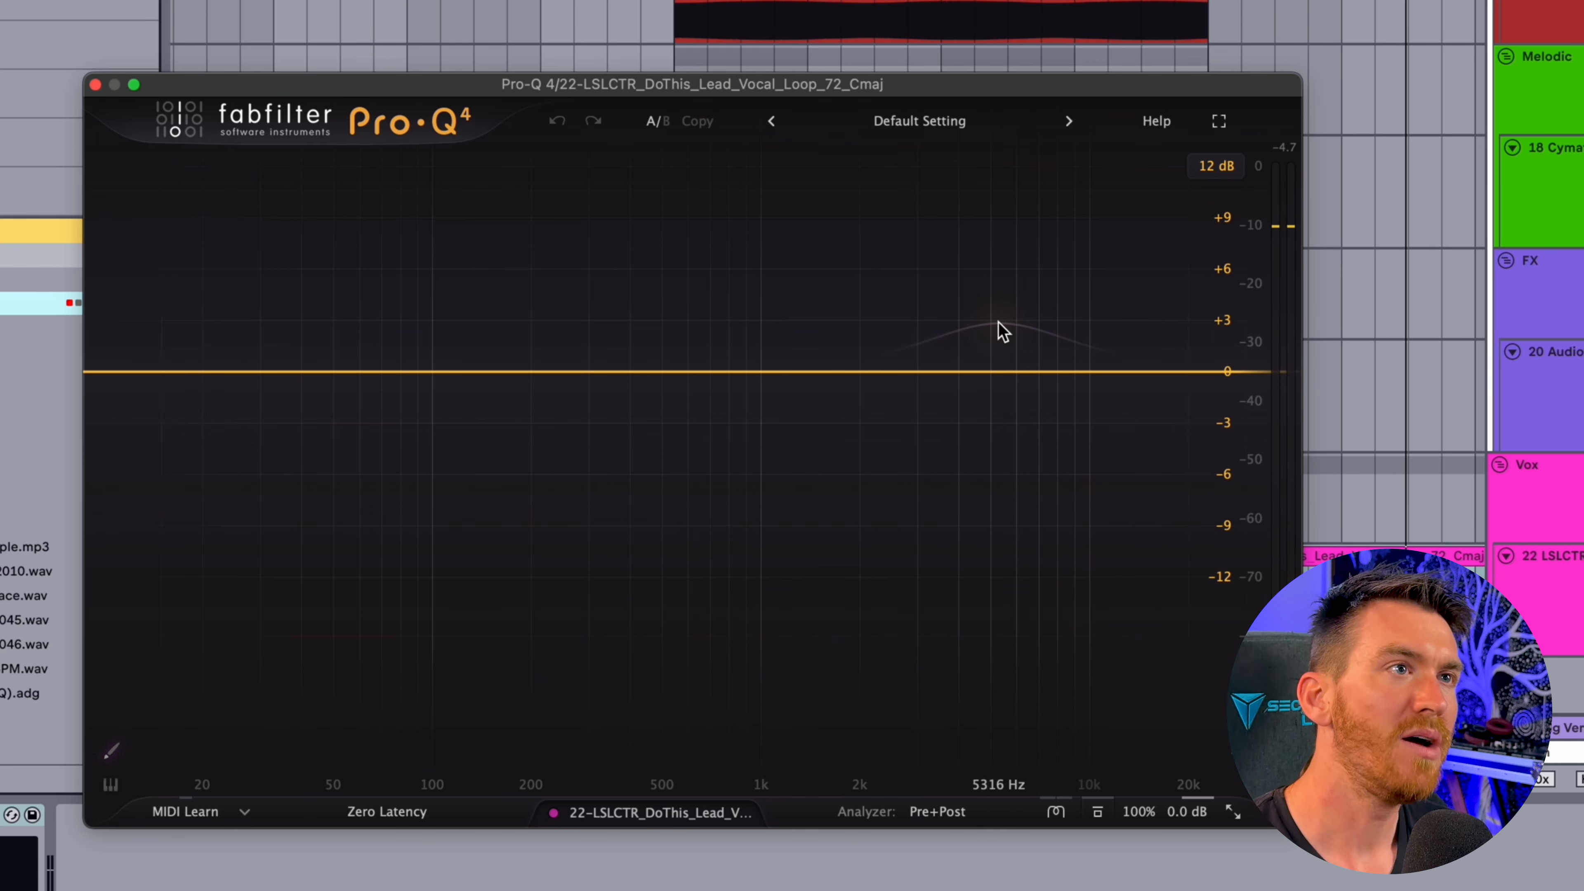
# Add a spectral dynamic bell band at about 5.4 kHz to the vocal EQ, with a dynamic range of about -5 dB
pyautogui.click(985, 371)
pyautogui.moveTo(984, 372); pyautogui.dragTo(990, 390)
pyautogui.moveTo(932, 657); pyautogui.dragTo(932, 669)
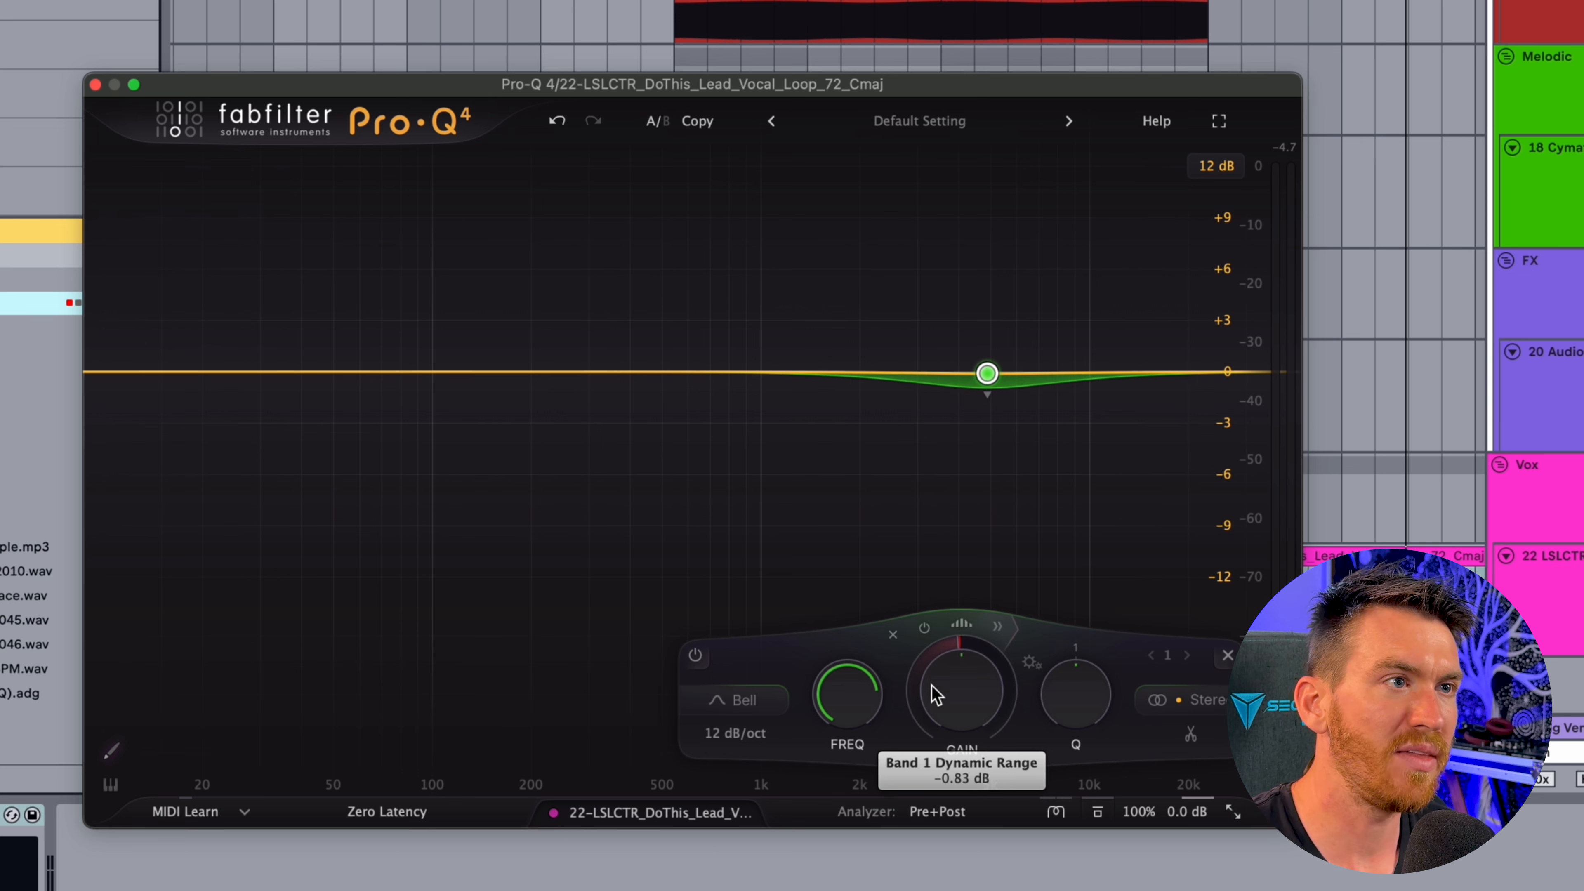
pyautogui.moveTo(916, 761); pyautogui.dragTo(917, 773)
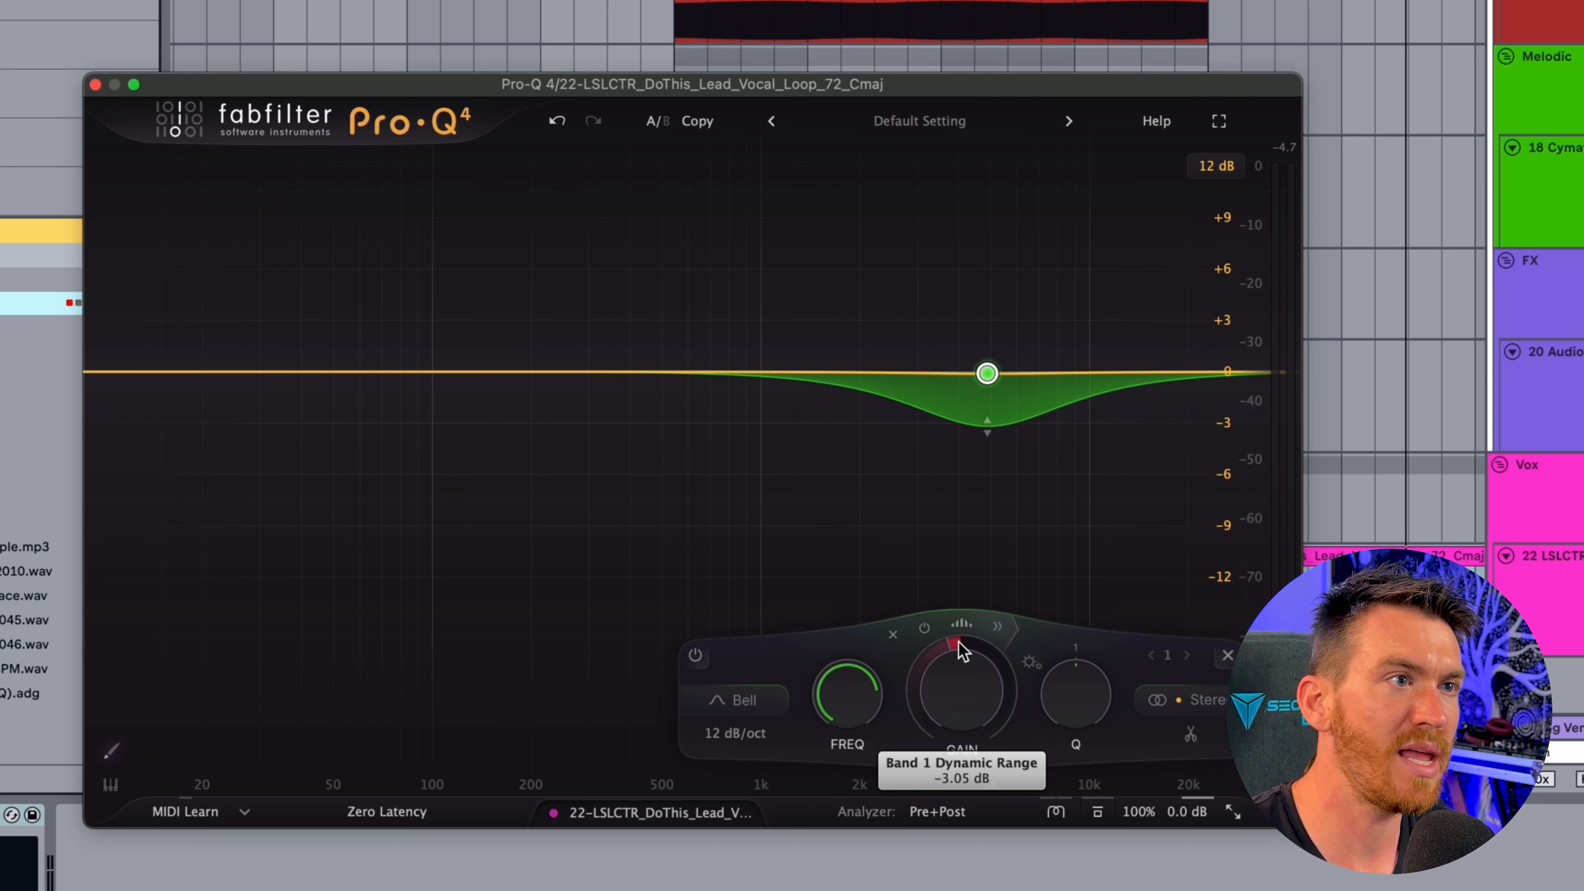
pyautogui.moveTo(951, 661); pyautogui.dragTo(937, 700)
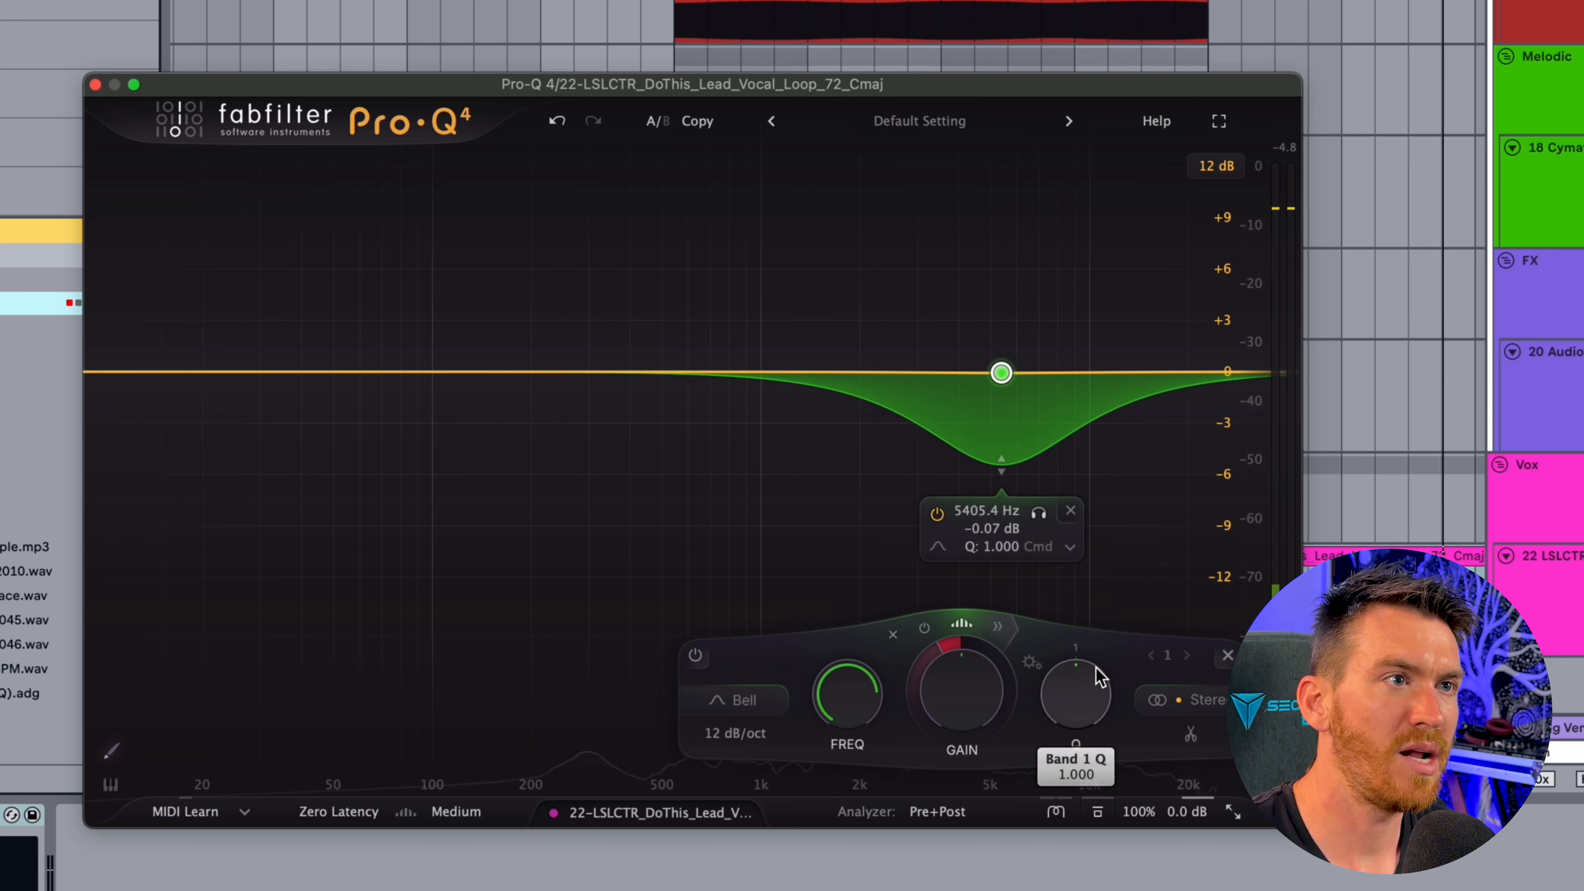
# Set the vocal band's slope to 24 dB/oct and its Q to about 2.27, auditioning the vocal
pyautogui.moveTo(754, 736)
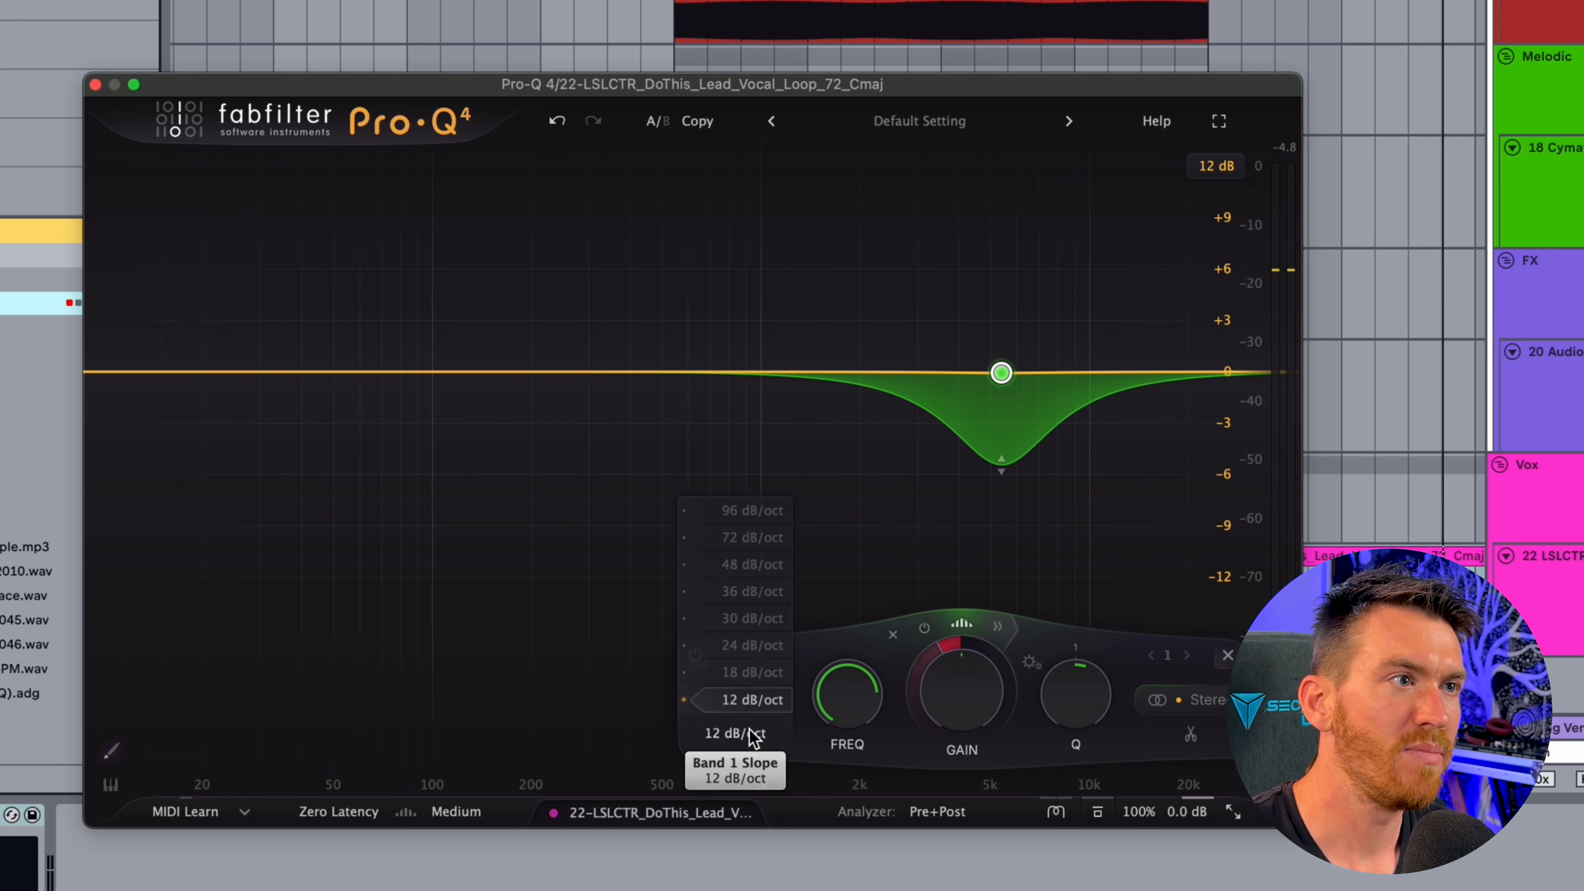
pyautogui.click(750, 647)
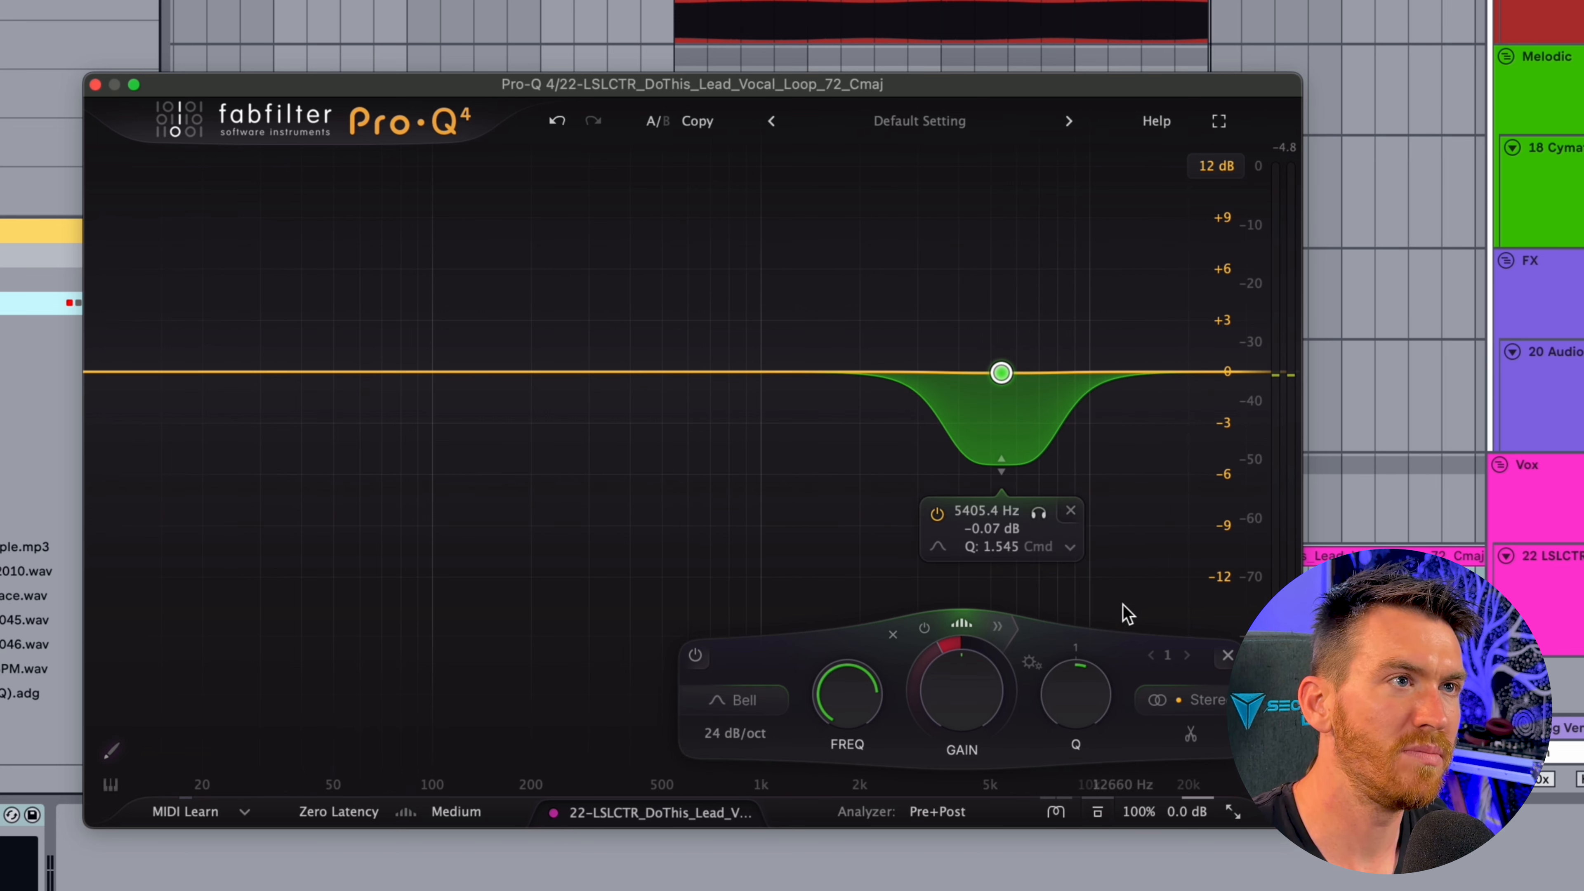
pyautogui.press('space')
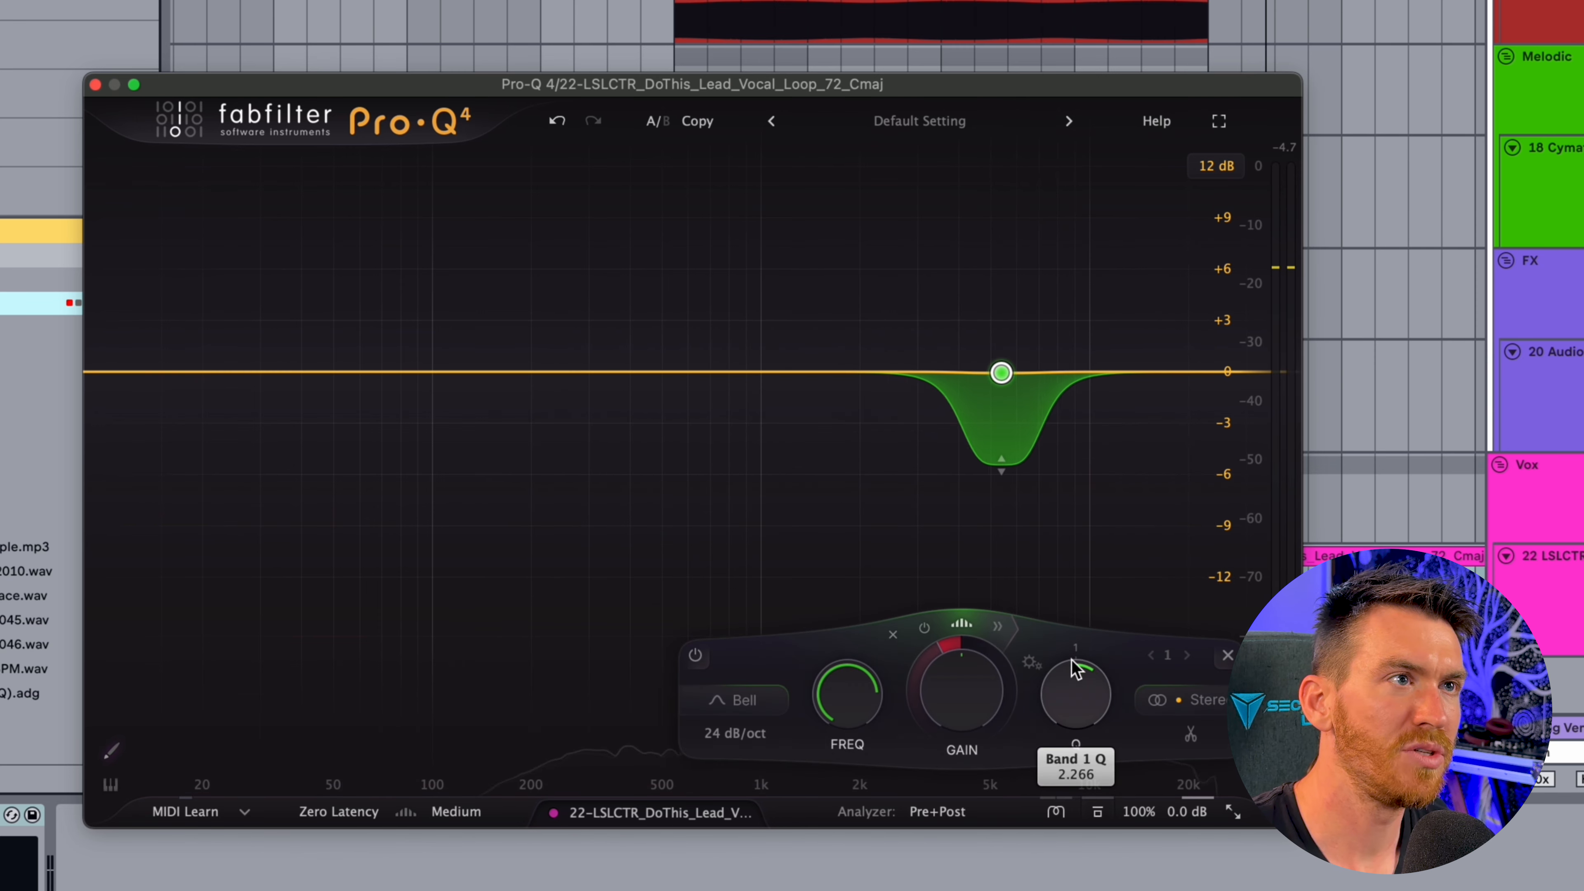
pyautogui.press('space')
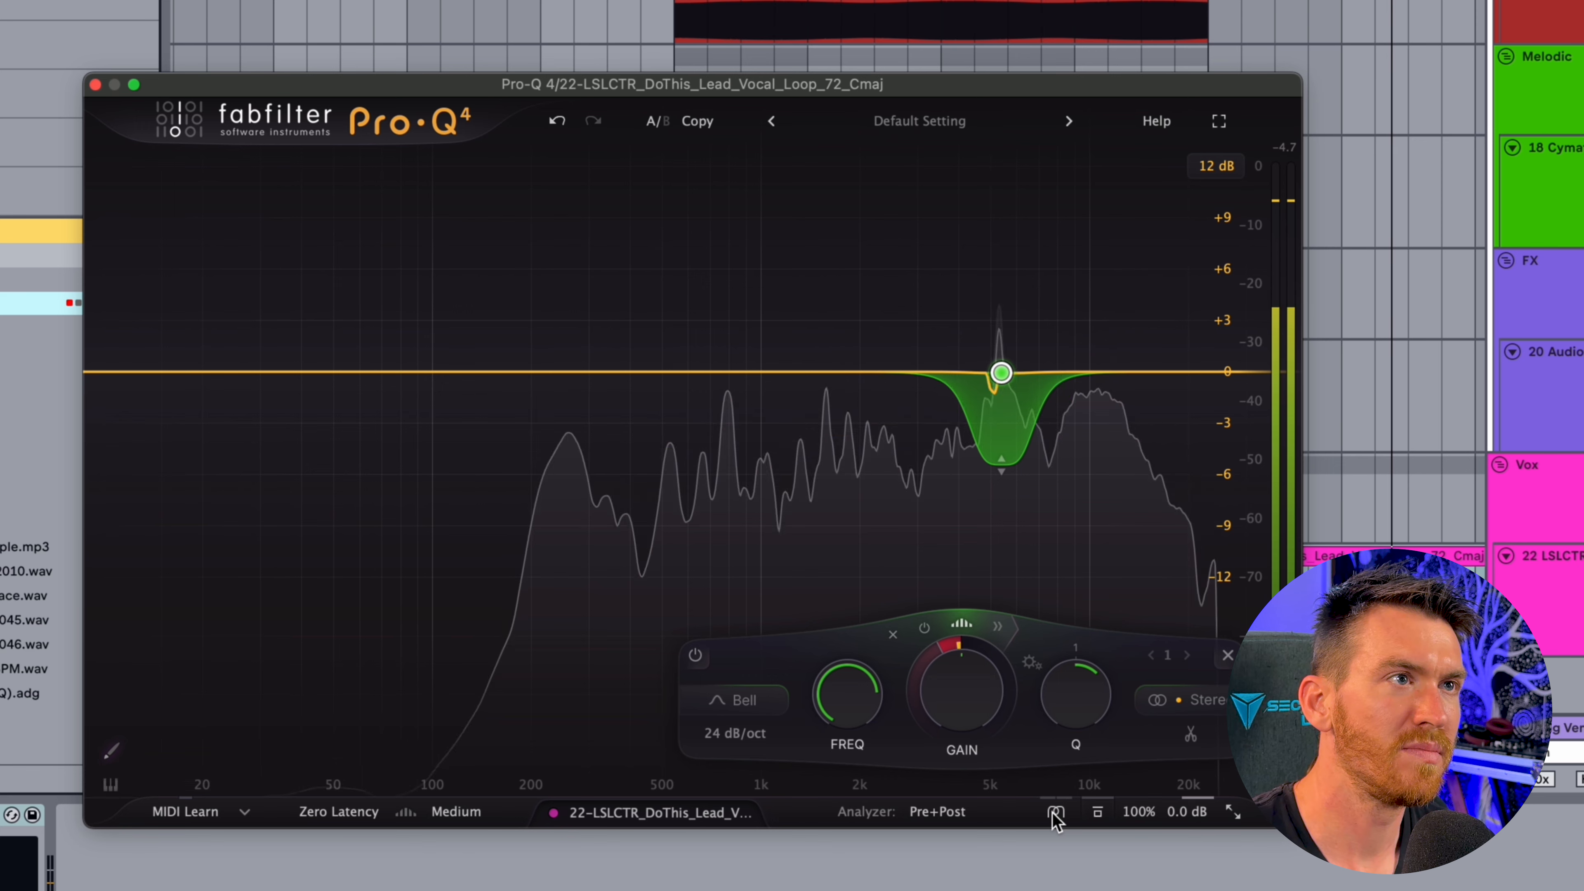
# Deepen the vocal band's dynamic range to about -13 dB, widen its Q to 0.179 and move it to about 3.26 kHz
pyautogui.moveTo(1002, 466)
pyautogui.mouseDown()
pyautogui.moveTo(999, 515)
pyautogui.moveTo(999, 491)
pyautogui.mouseUp()
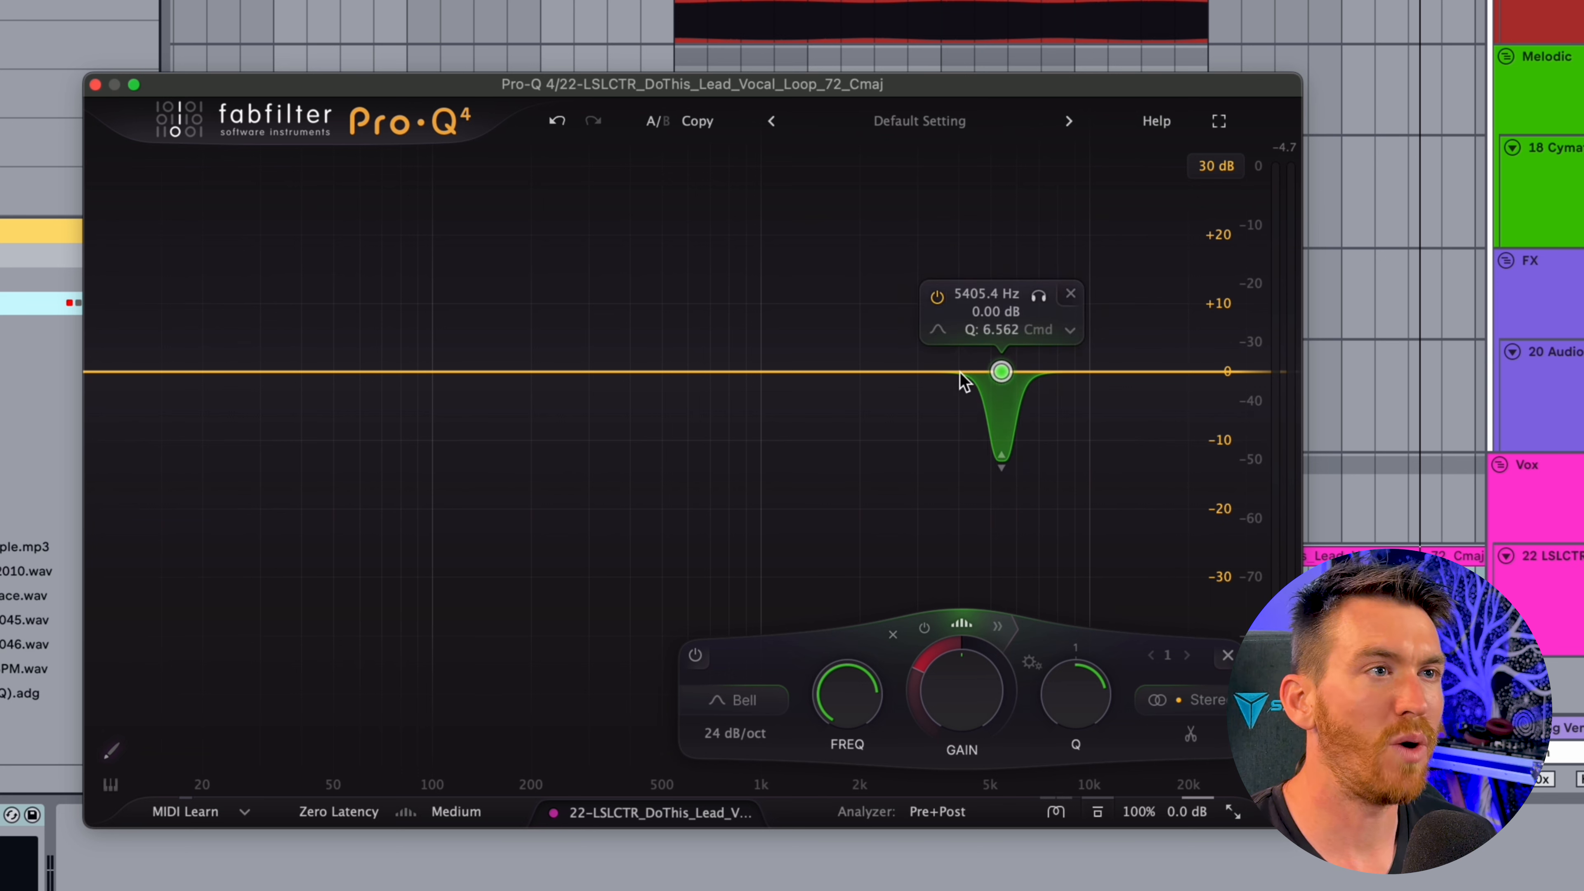
pyautogui.moveTo(1075, 693); pyautogui.dragTo(1047, 851)
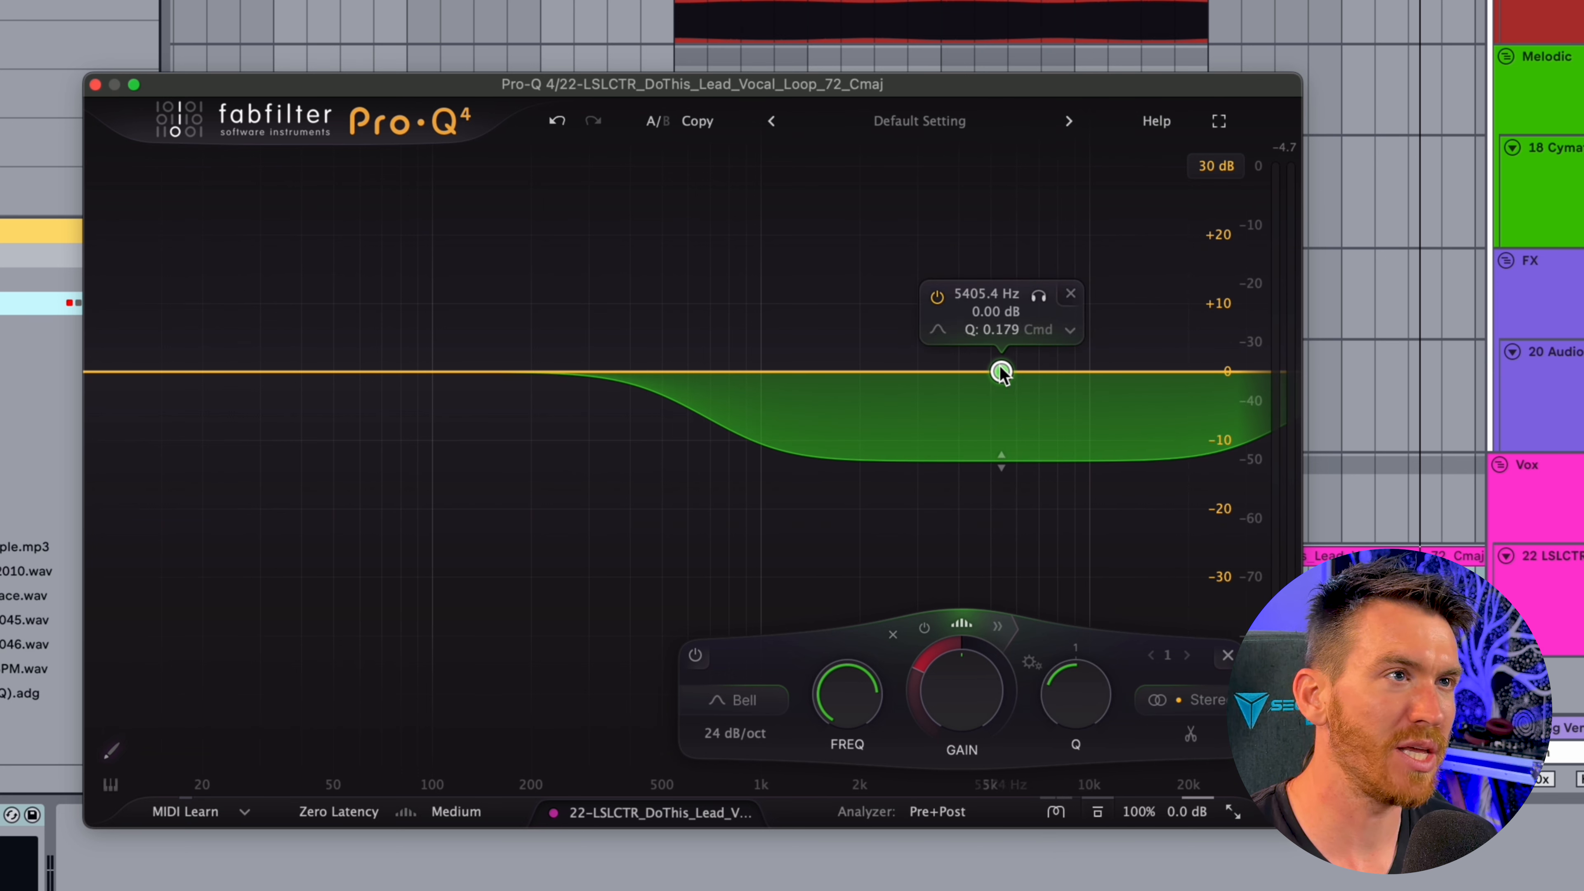
pyautogui.moveTo(1000, 373); pyautogui.dragTo(930, 375)
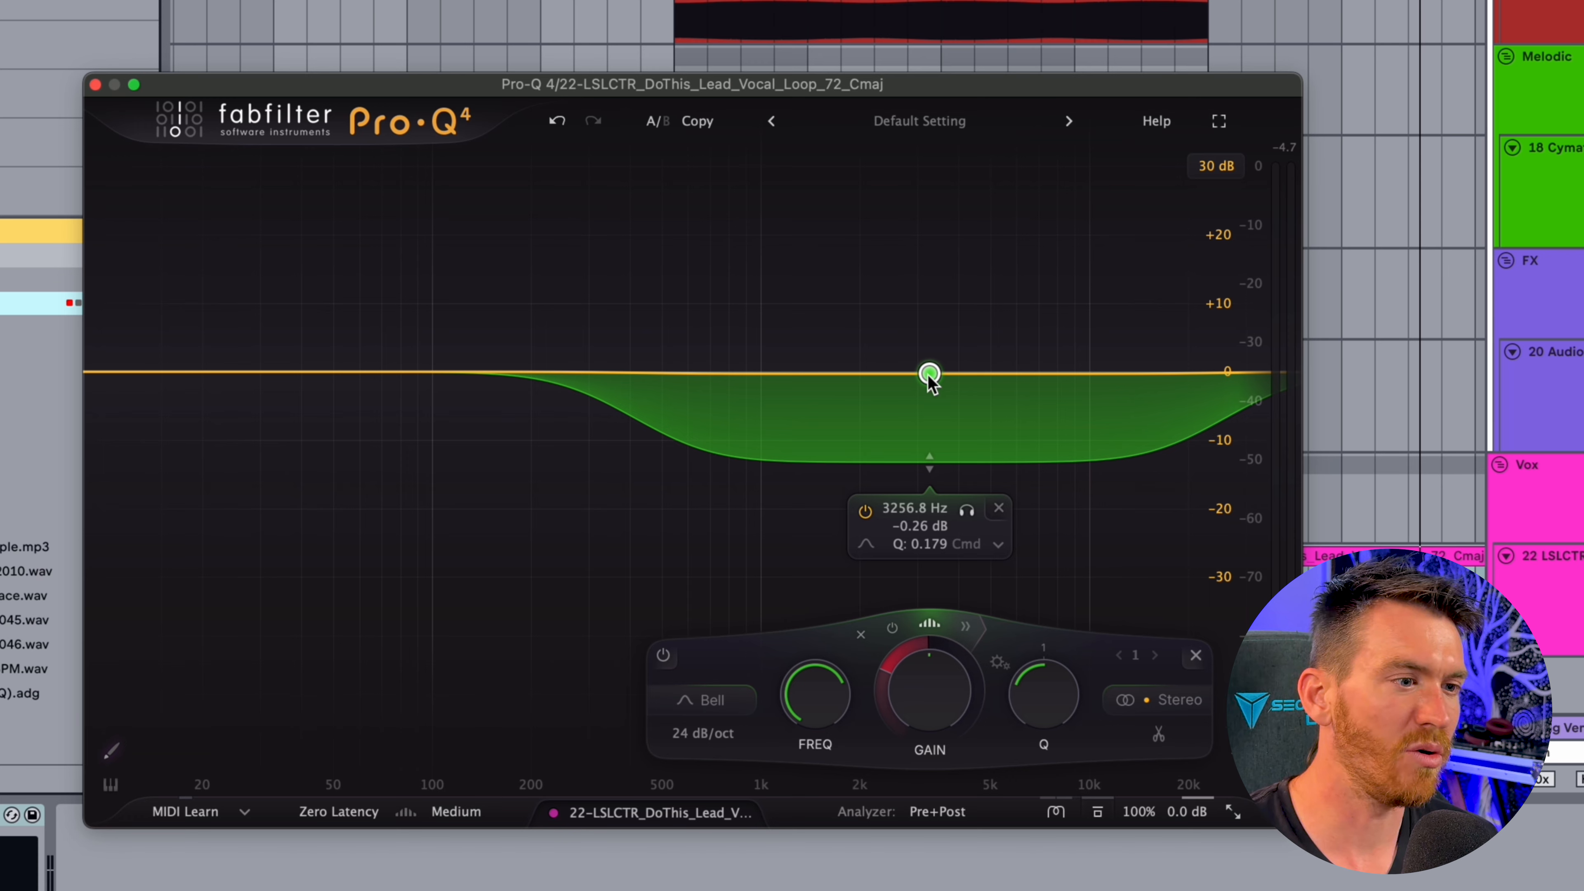
# While playing the vocal, deepen the band's dynamic range to about -24 dB and shift its frequency to about 2.64 kHz
pyautogui.press('space')
pyautogui.moveTo(929, 460); pyautogui.dragTo(923, 538)
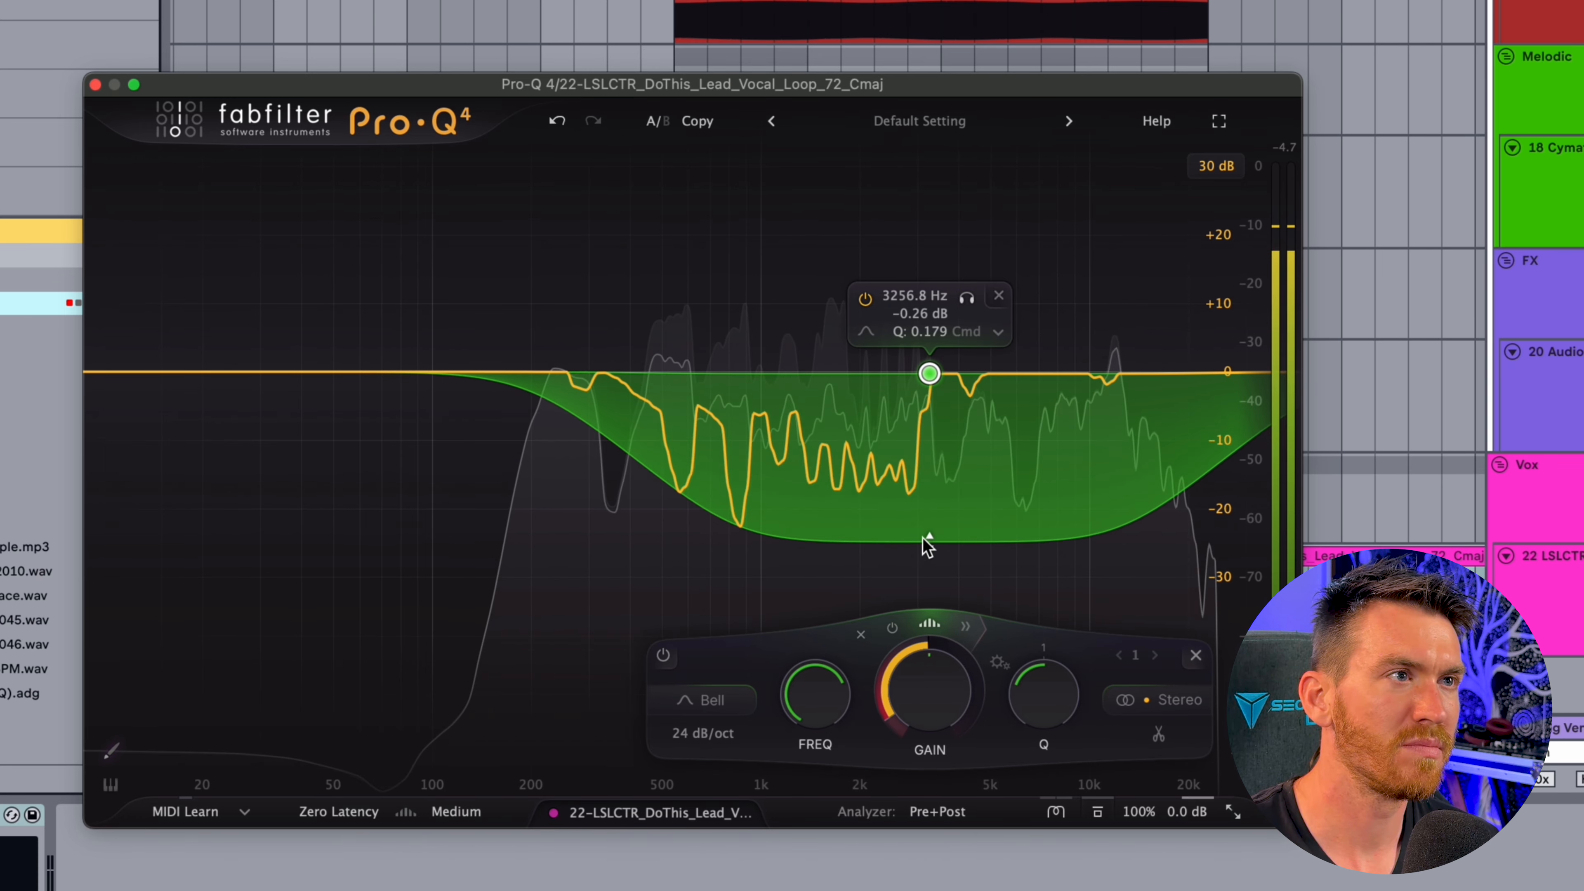
pyautogui.moveTo(930, 374); pyautogui.dragTo(901, 382)
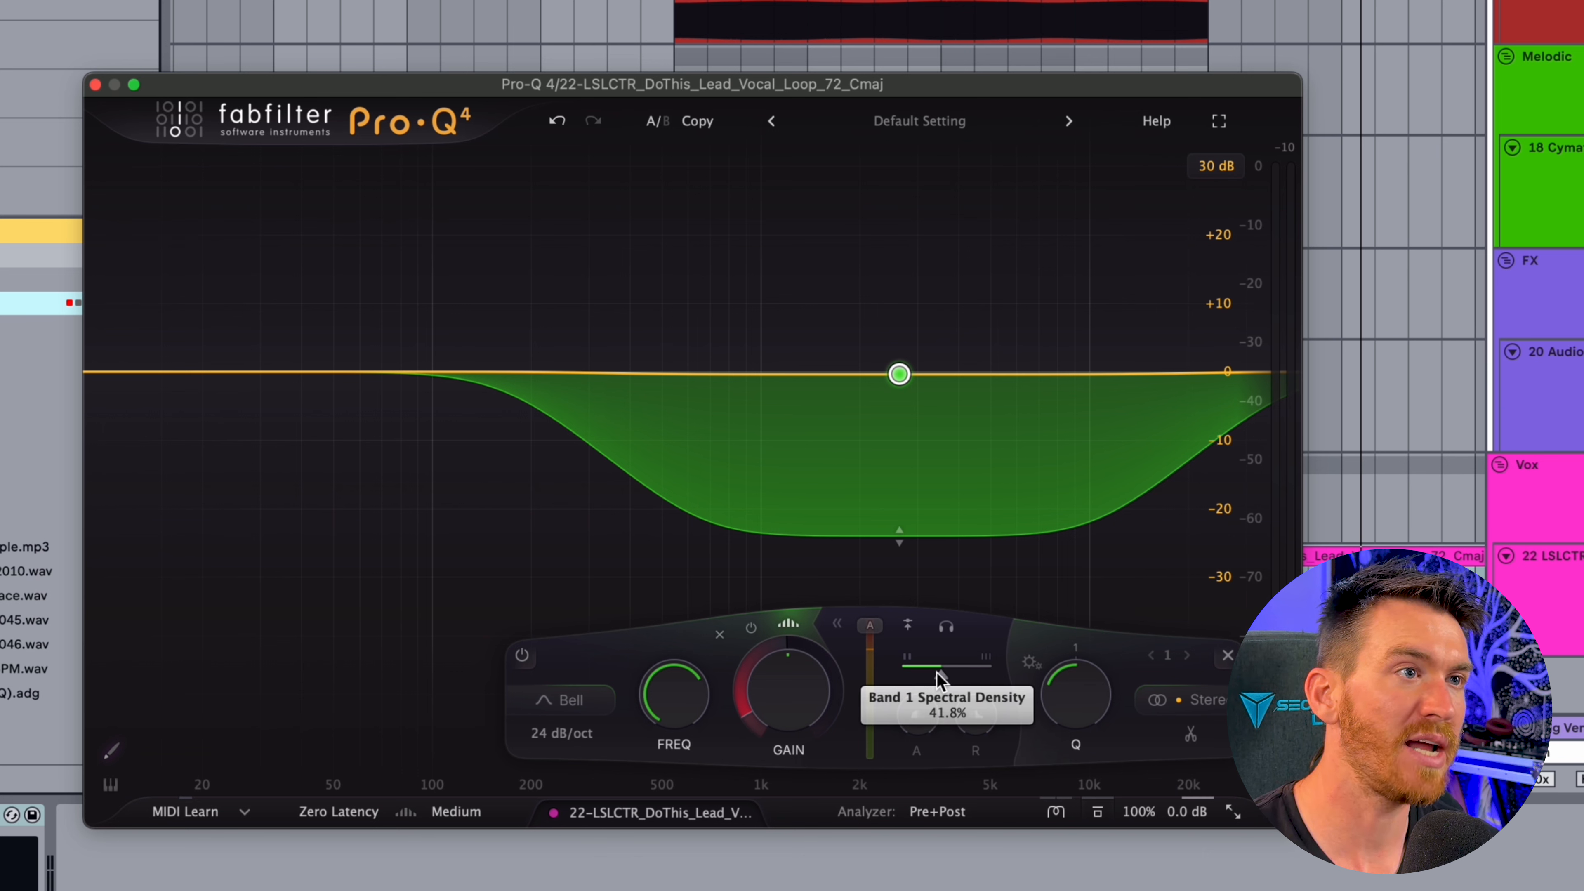
# Set the band's spectral density to 0% and audition its effect on the vocal
pyautogui.click(837, 626)
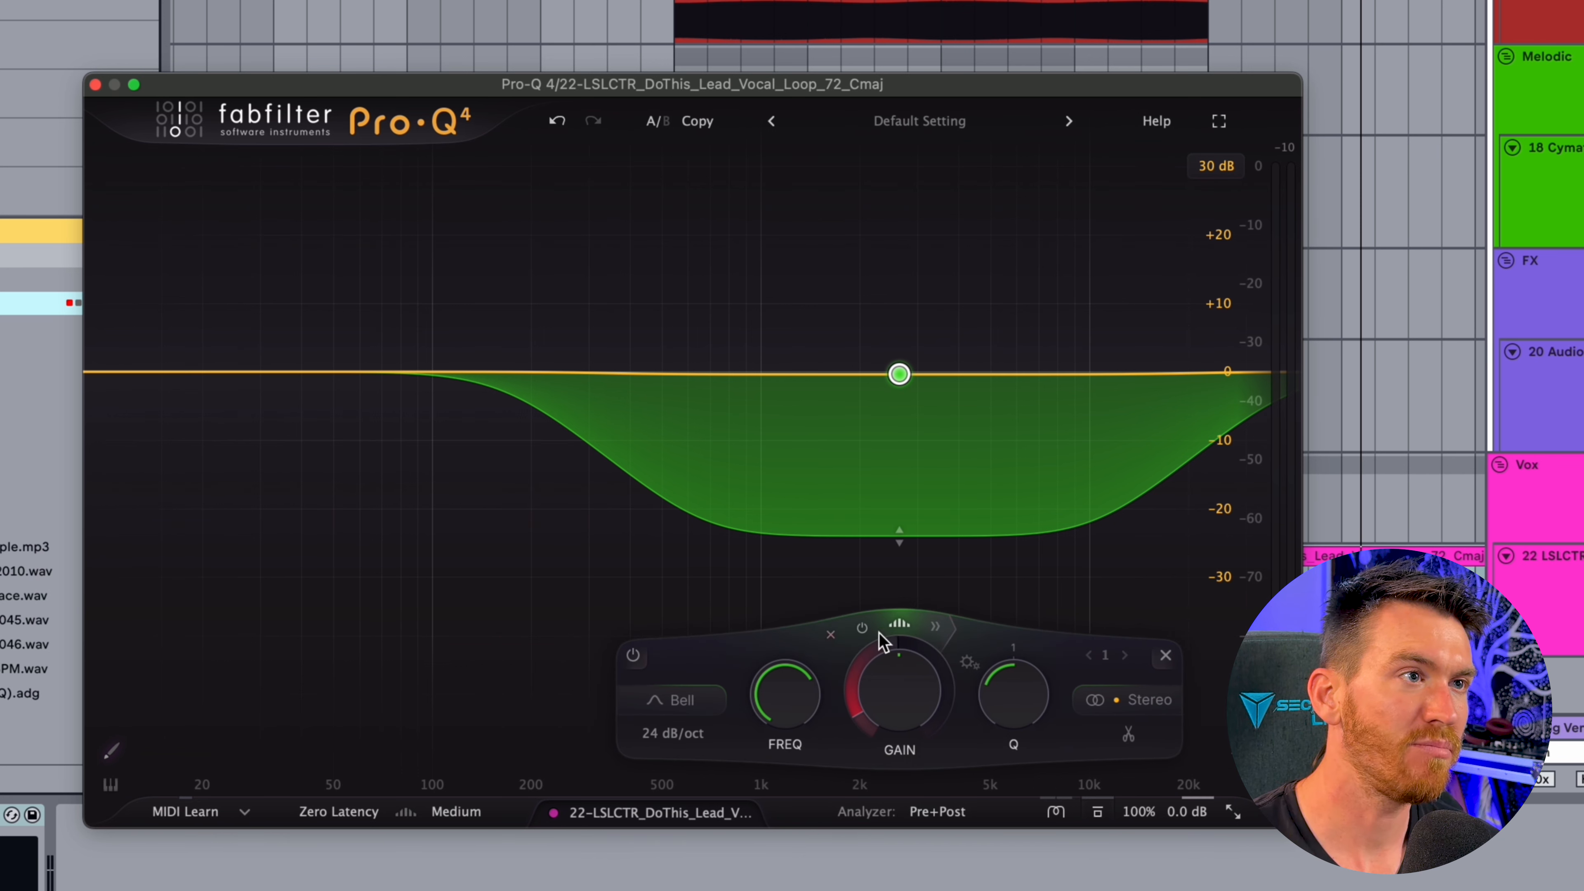
pyautogui.click(936, 627)
pyautogui.moveTo(939, 674); pyautogui.dragTo(906, 675)
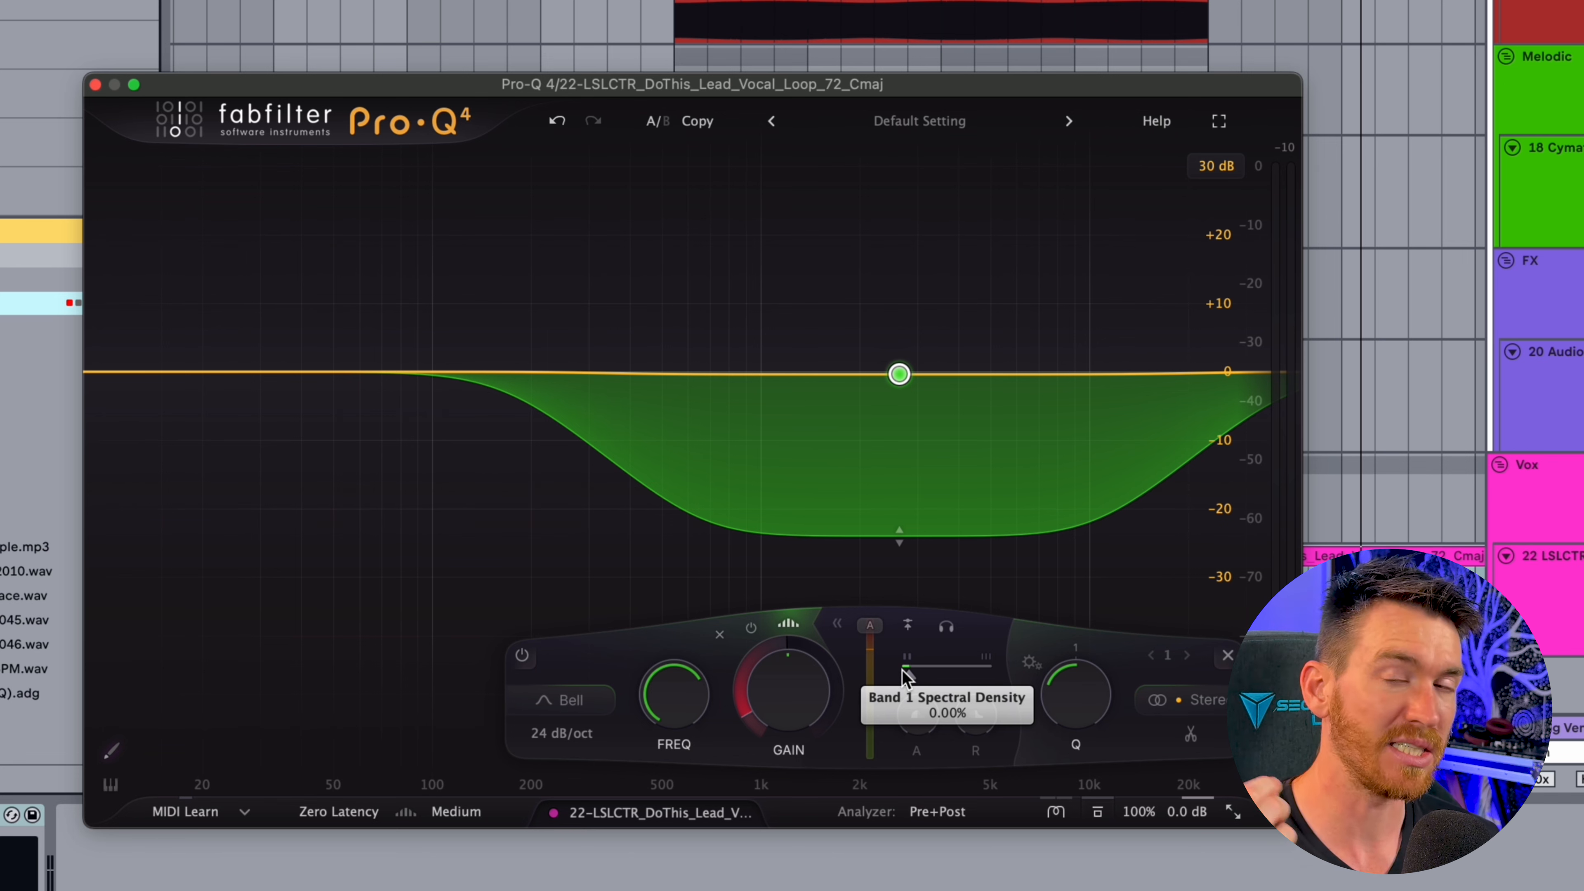
pyautogui.press('space')
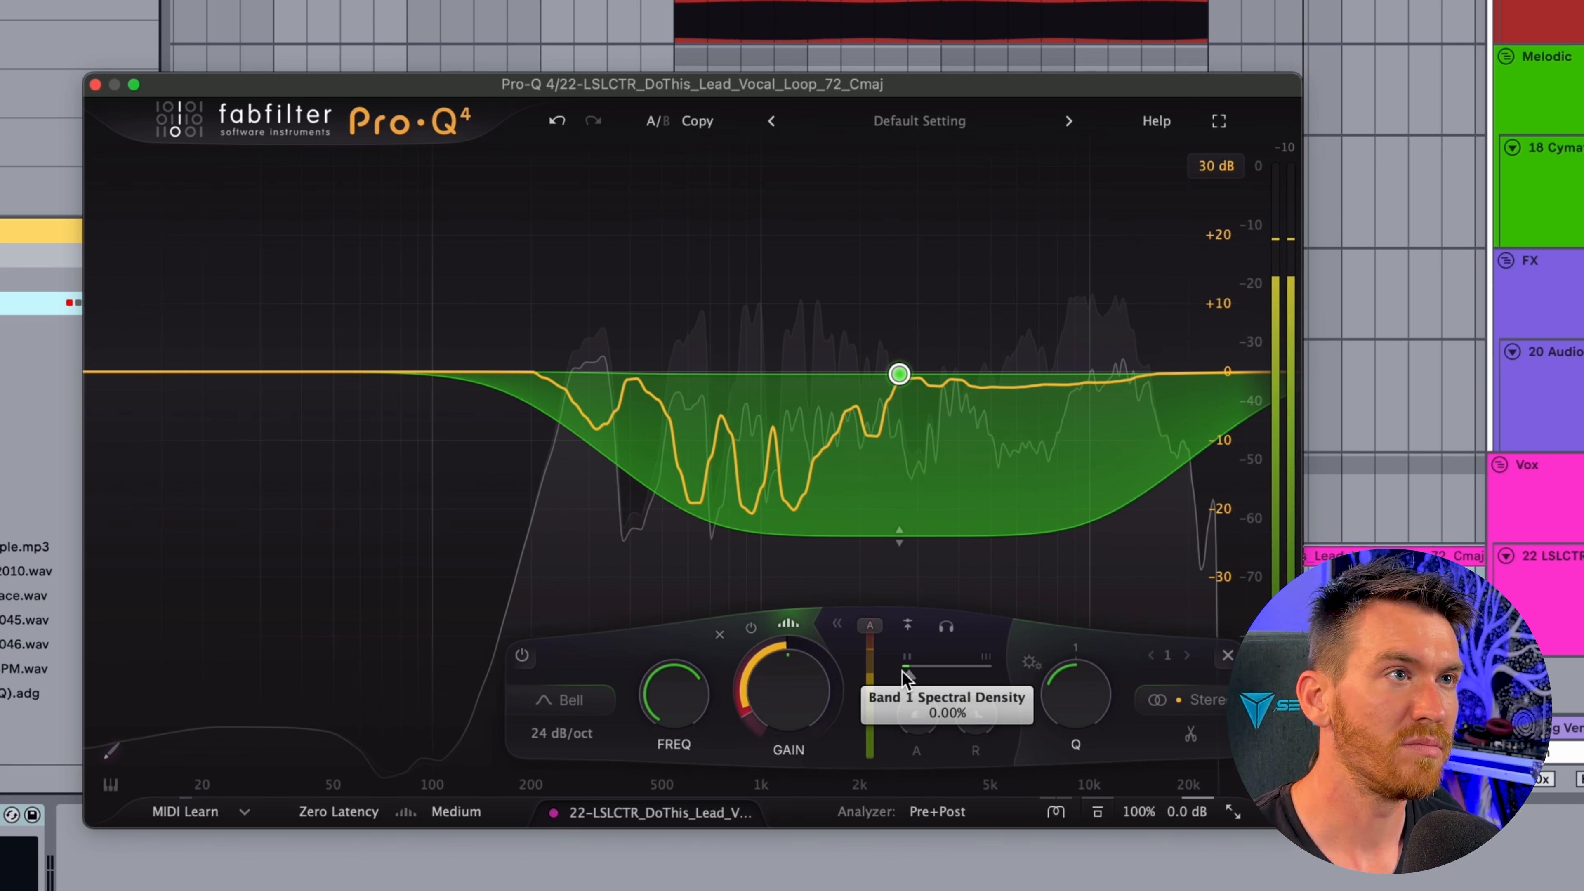
pyautogui.press('space')
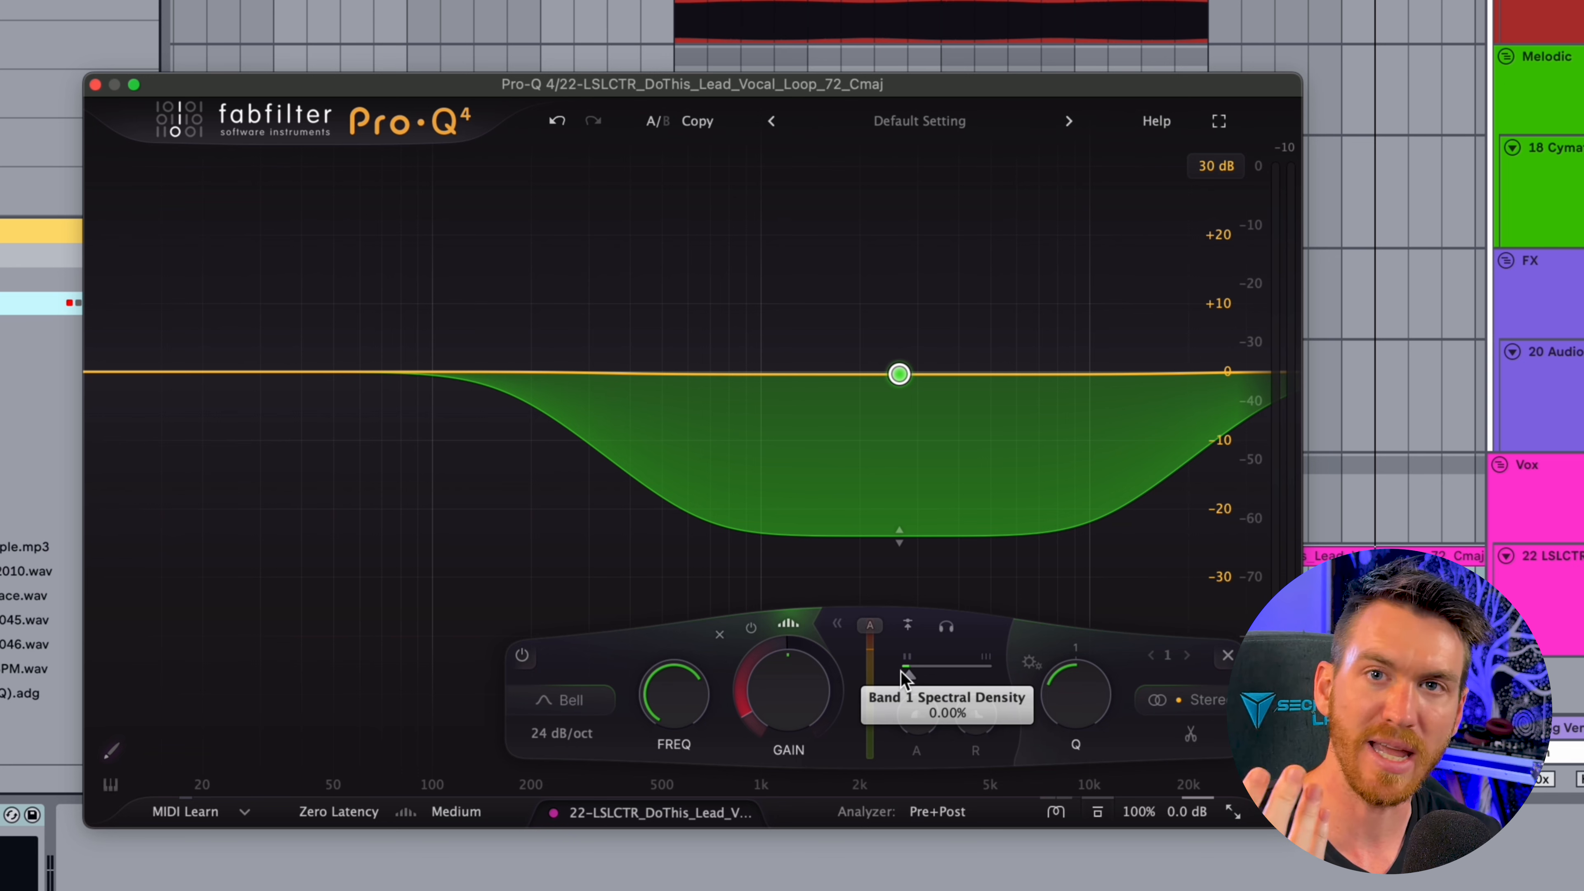
# Set the band's spectral density to 100% and play the vocal to hear the difference
pyautogui.moveTo(905, 677); pyautogui.dragTo(1026, 680)
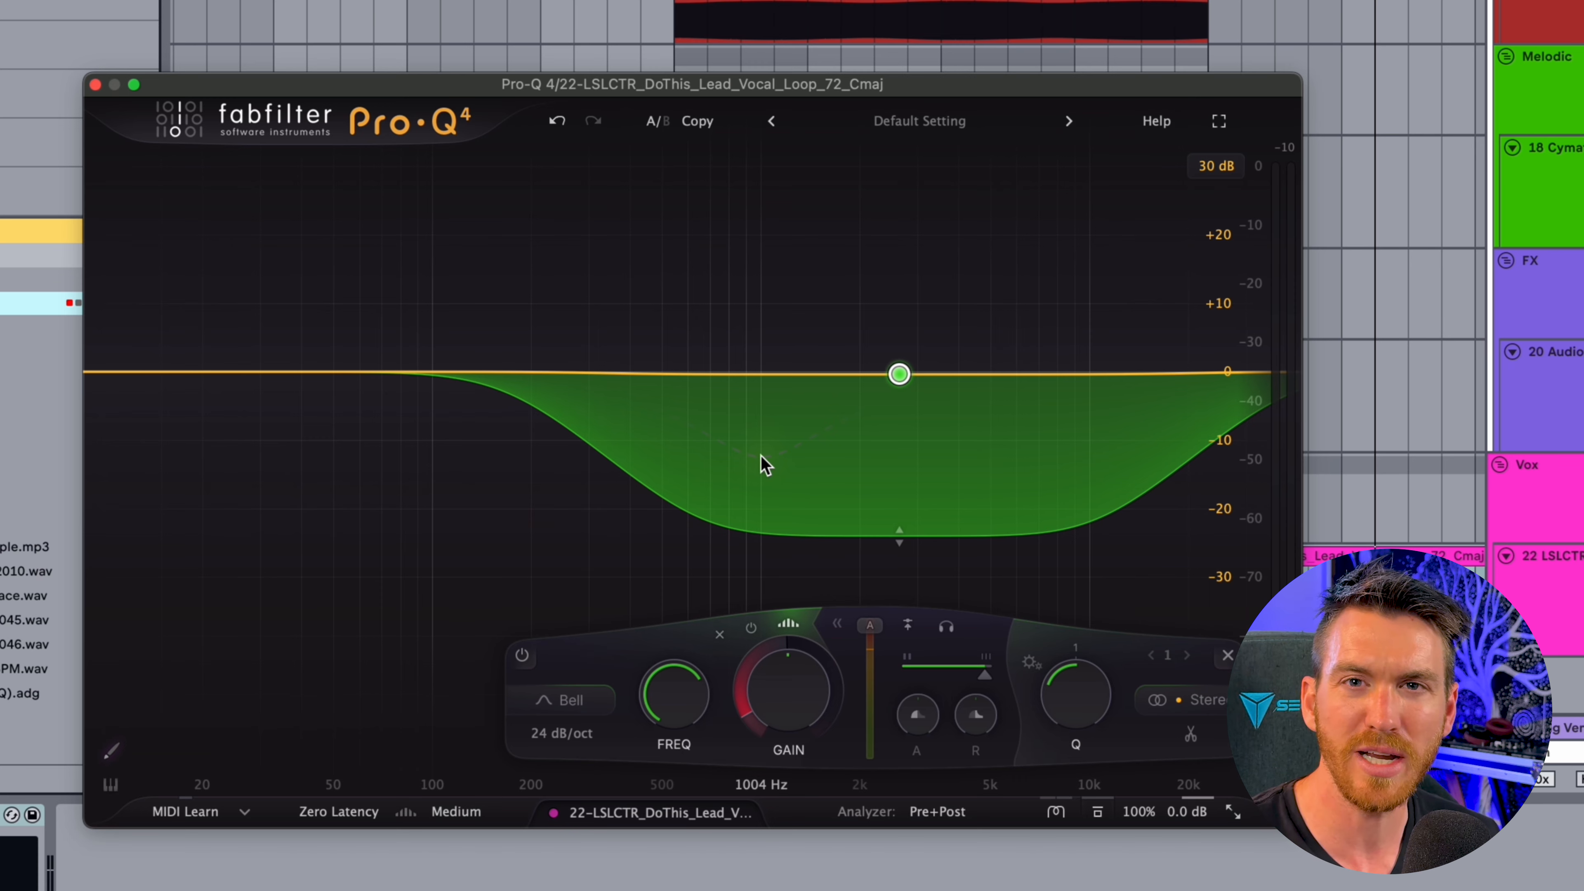
pyautogui.press('space')
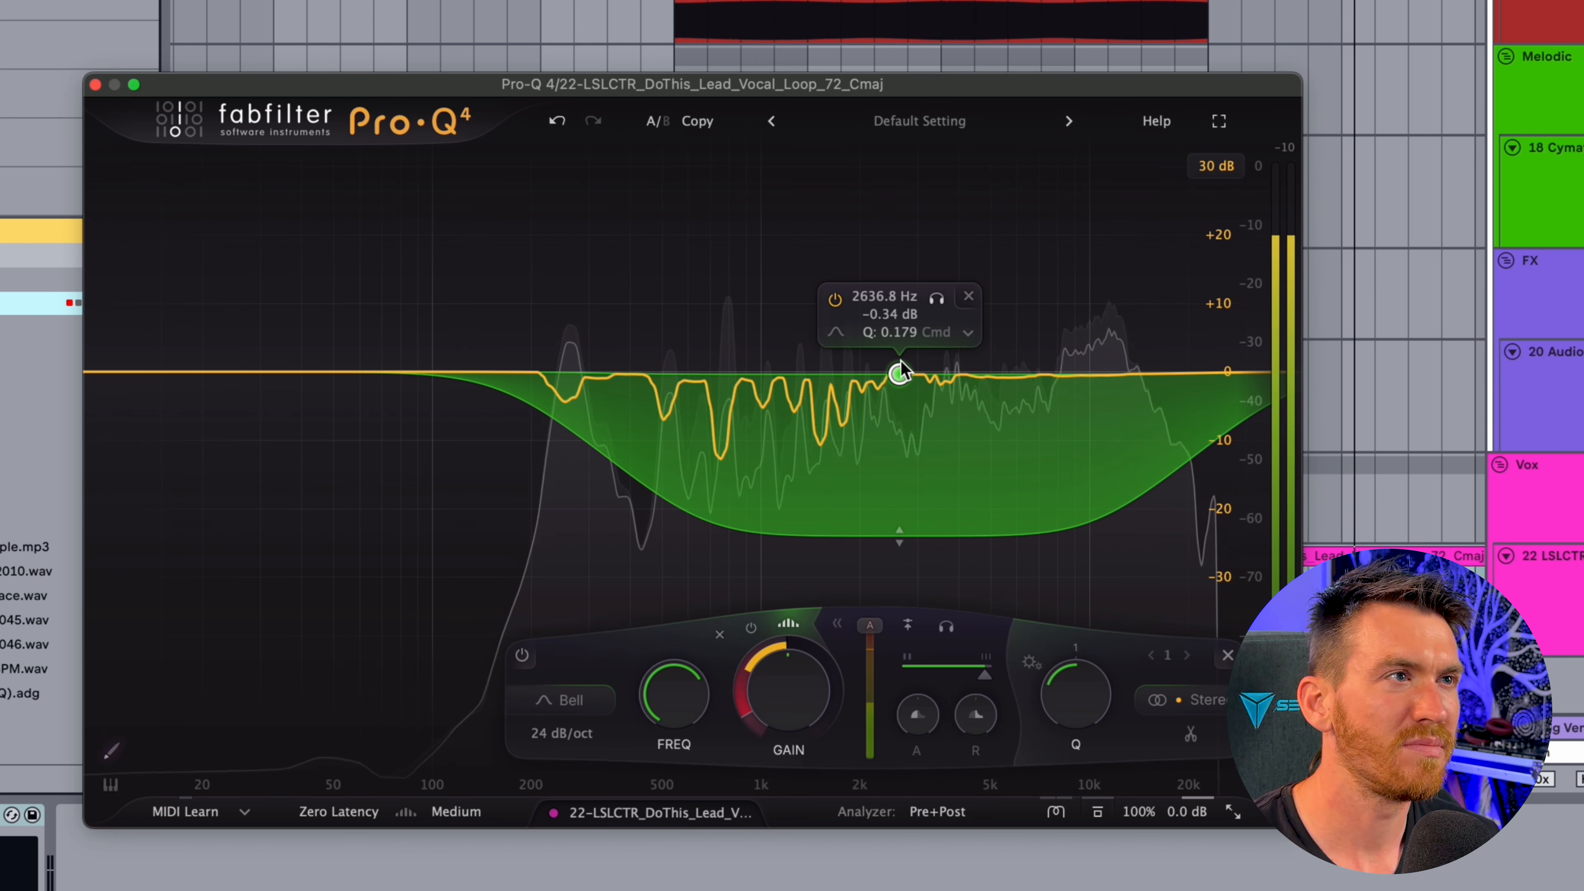
# Raise the vocal band's gain to +2.79 dB at about 2.59 kHz and set its spectral density to about 65%
pyautogui.moveTo(901, 348)
pyautogui.mouseDown()
pyautogui.moveTo(900, 316)
pyautogui.moveTo(898, 349)
pyautogui.mouseUp()
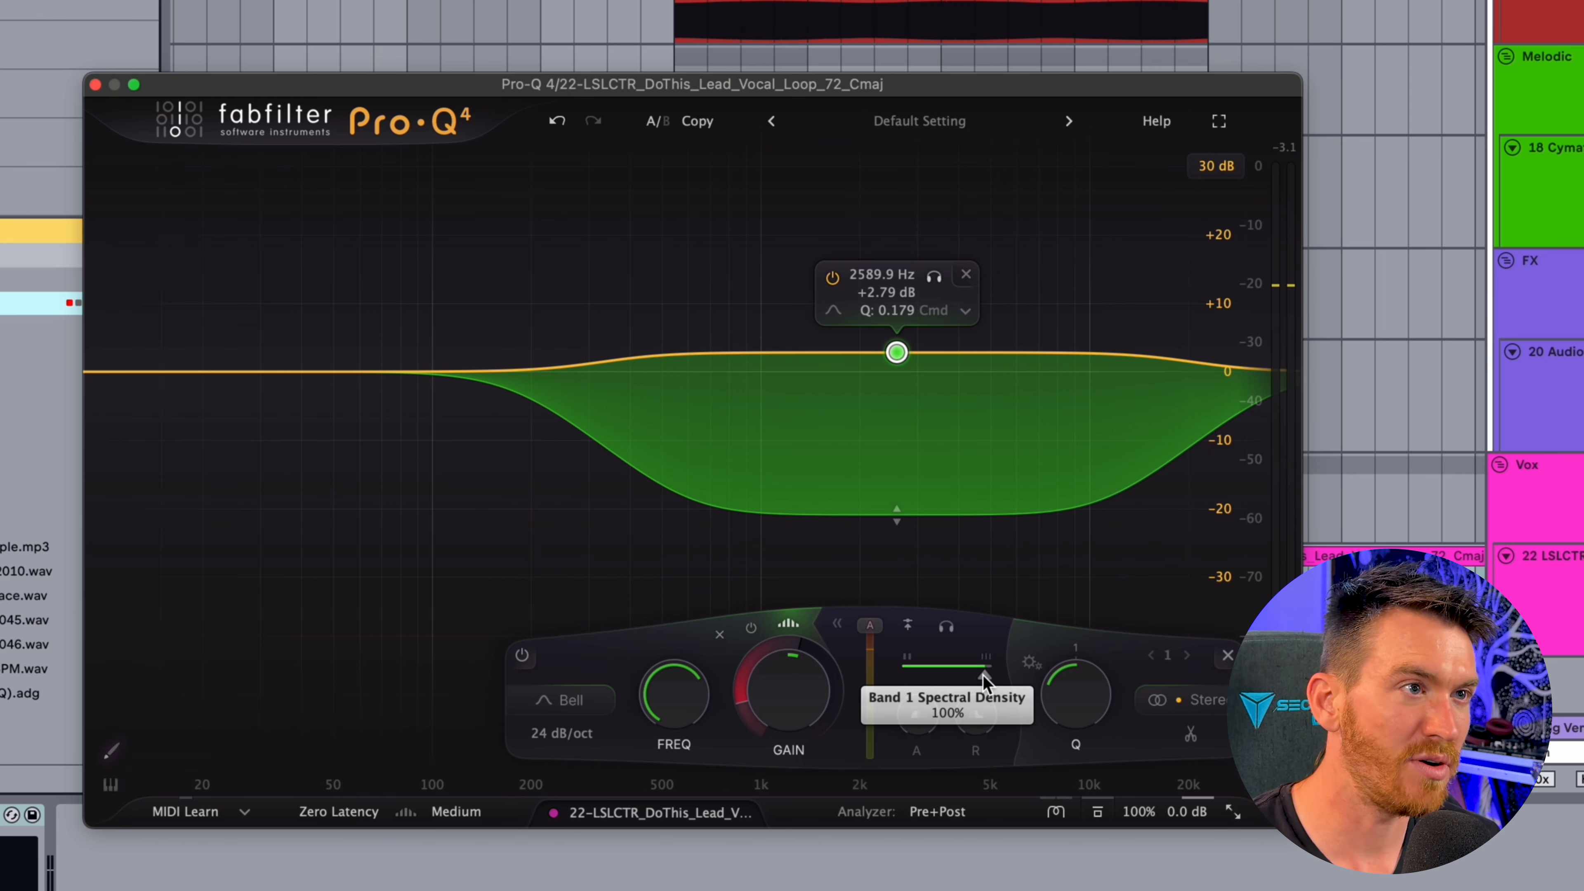
pyautogui.moveTo(984, 674)
pyautogui.mouseDown()
pyautogui.moveTo(932, 672)
pyautogui.moveTo(954, 672)
pyautogui.mouseUp()
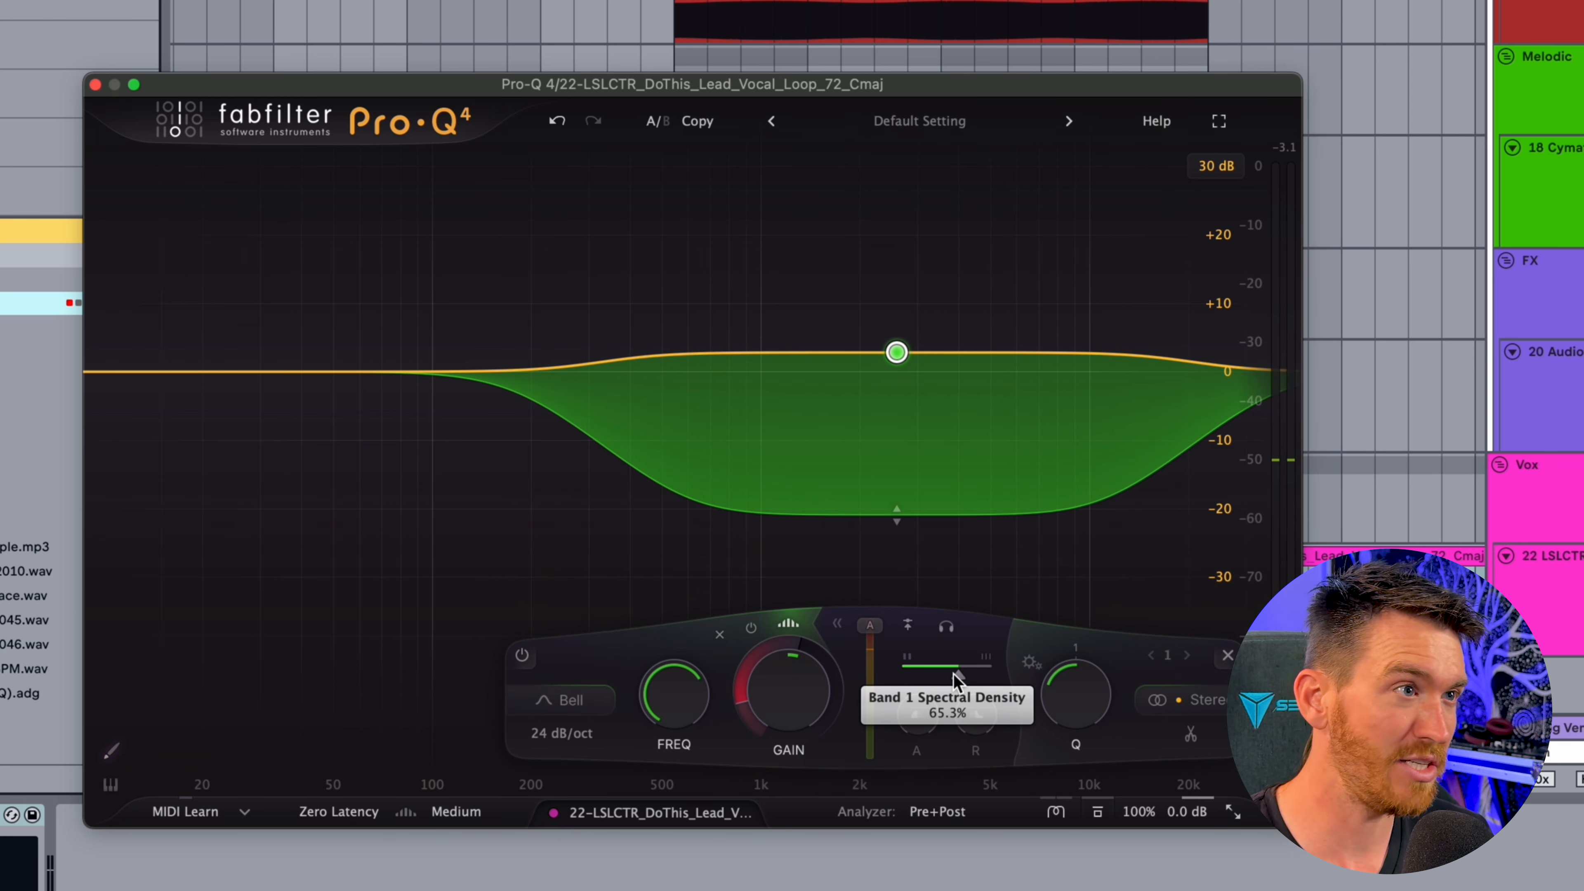